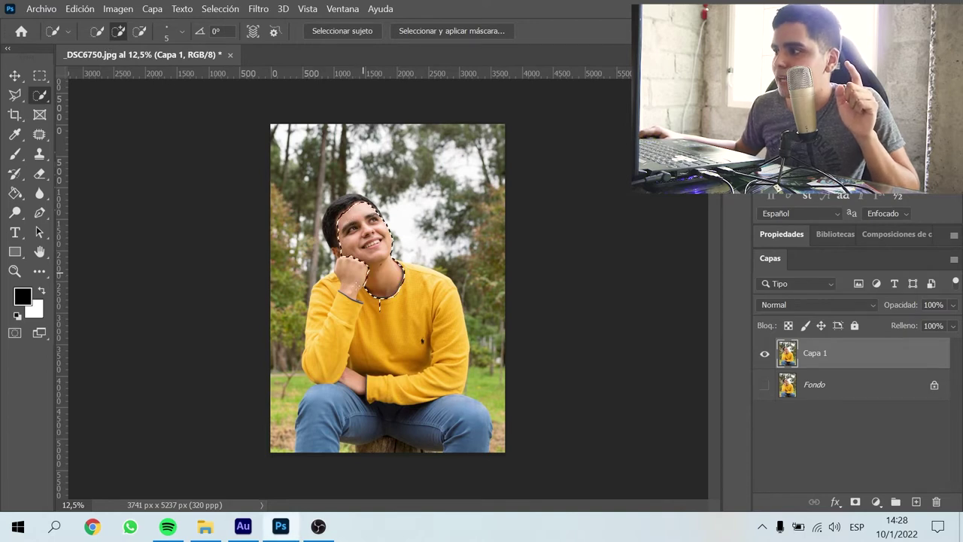
# Extend the Quick Selection over the yellow sweater, jeans, right knee and left side of the hair
pyautogui.click(413, 346)
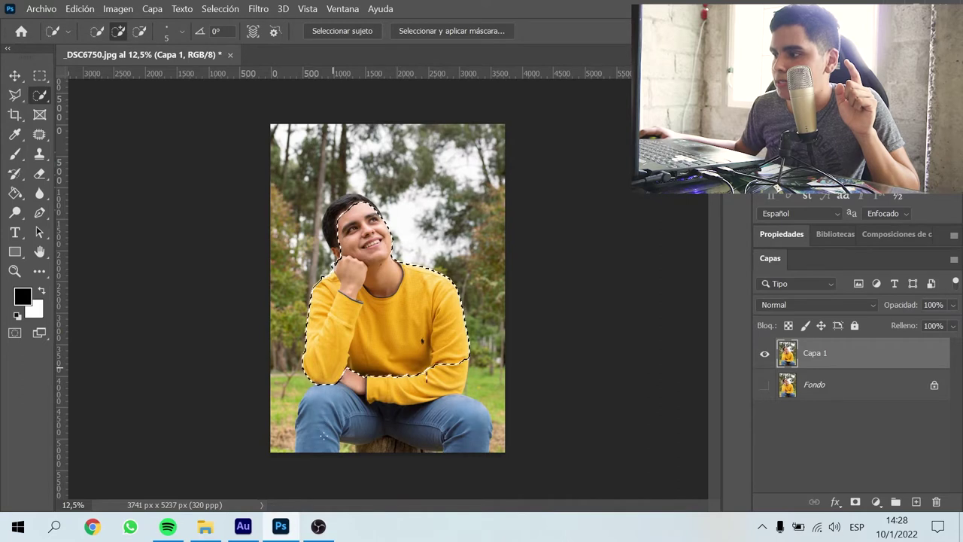
pyautogui.moveTo(323, 436); pyautogui.dragTo(463, 437)
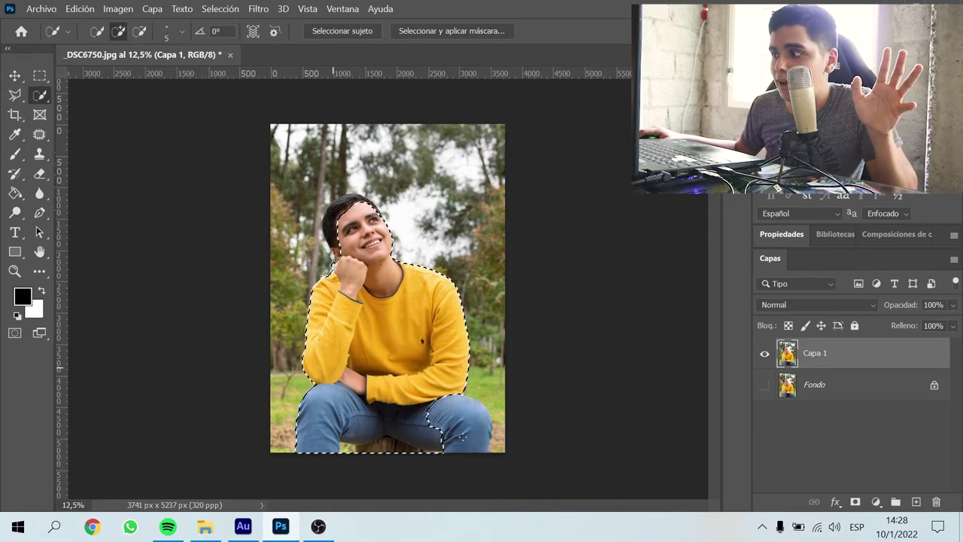
pyautogui.click(480, 441)
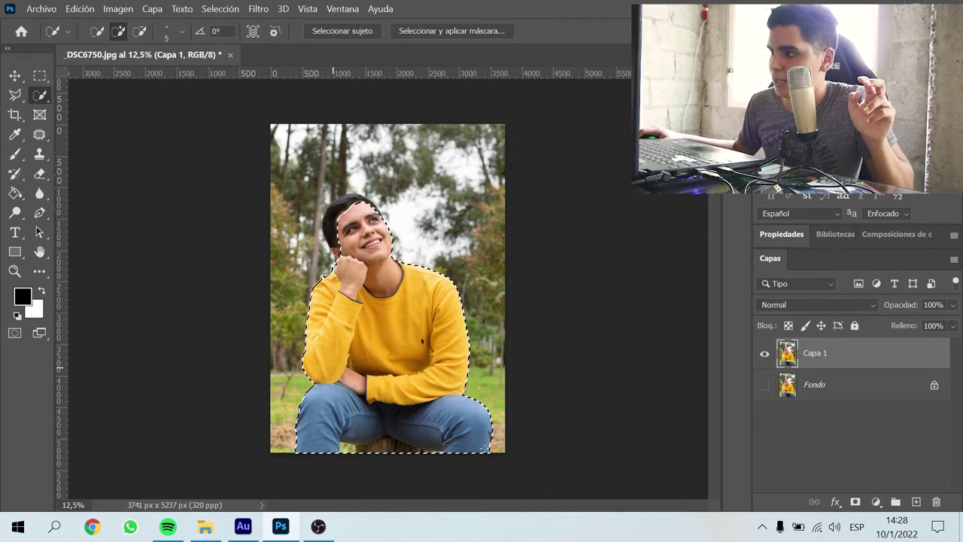
pyautogui.moveTo(341, 256); pyautogui.dragTo(335, 226)
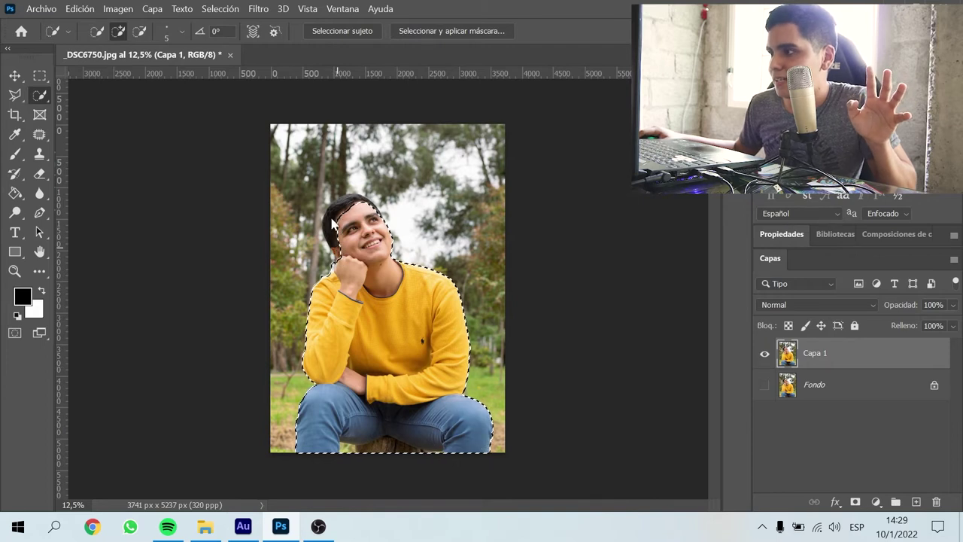
# Clear the rough selection and box the man with the Object Selection Tool to select his silhouette
pyautogui.hotkey('ctrl', 'd')
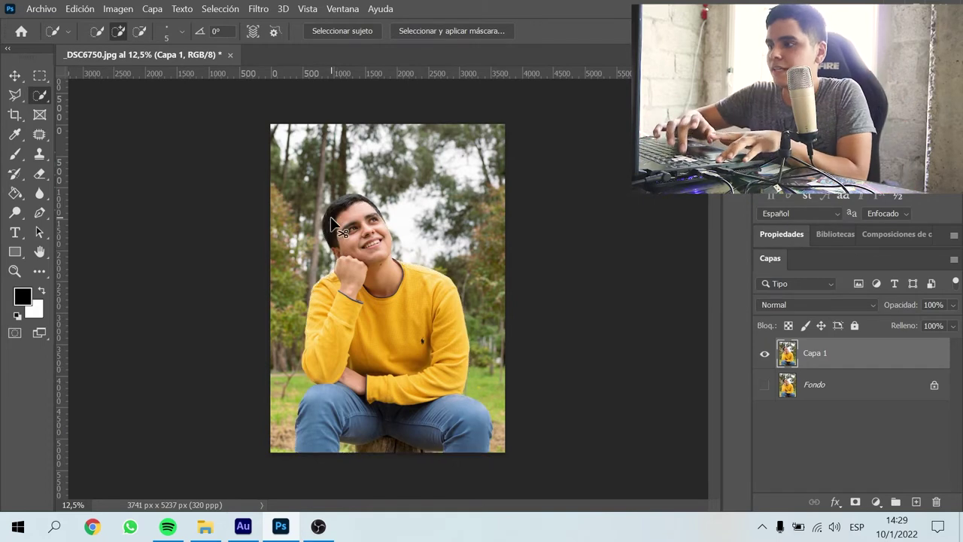
pyautogui.rightClick(44, 92)
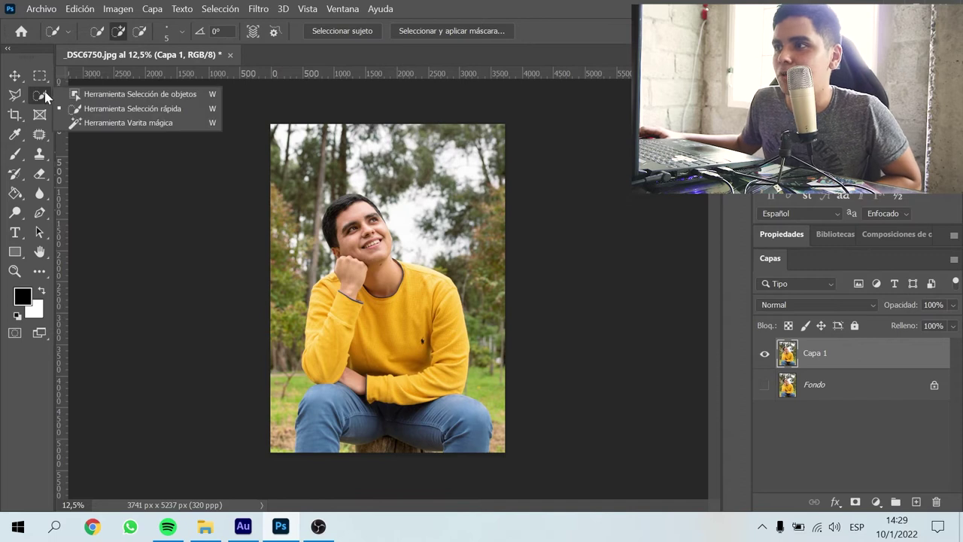
pyautogui.click(124, 99)
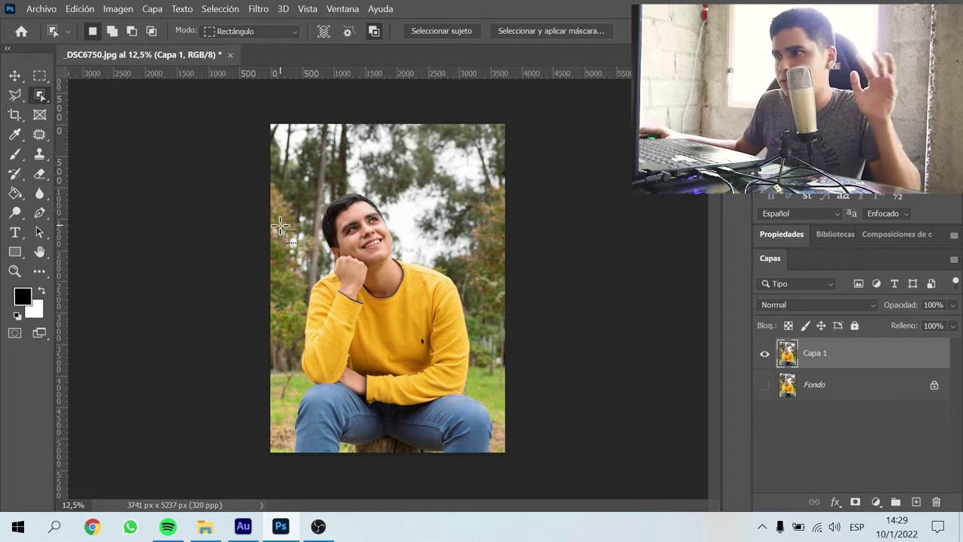
pyautogui.moveTo(271, 179)
pyautogui.mouseDown()
pyautogui.moveTo(518, 438)
pyautogui.moveTo(517, 460)
pyautogui.mouseUp()
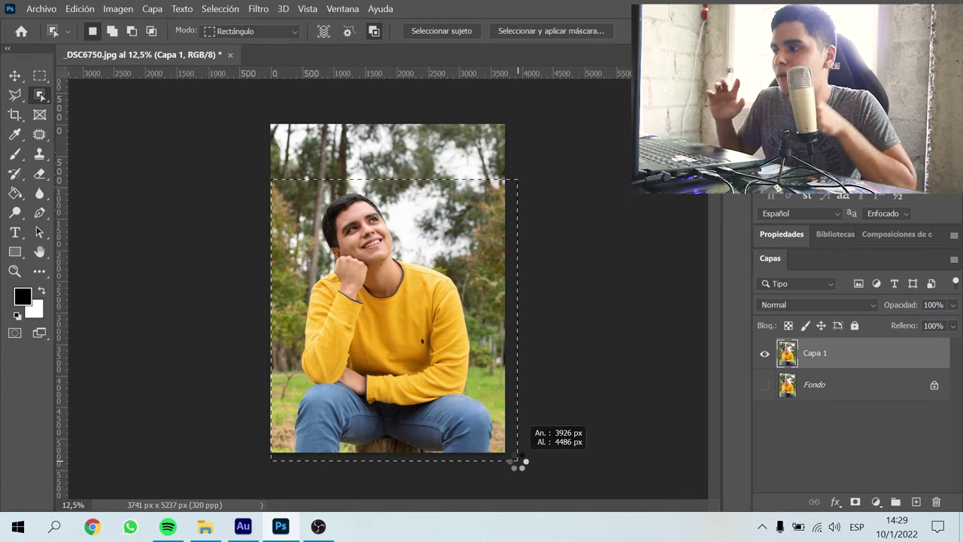
pyautogui.moveTo(518, 460); pyautogui.dragTo(518, 461)
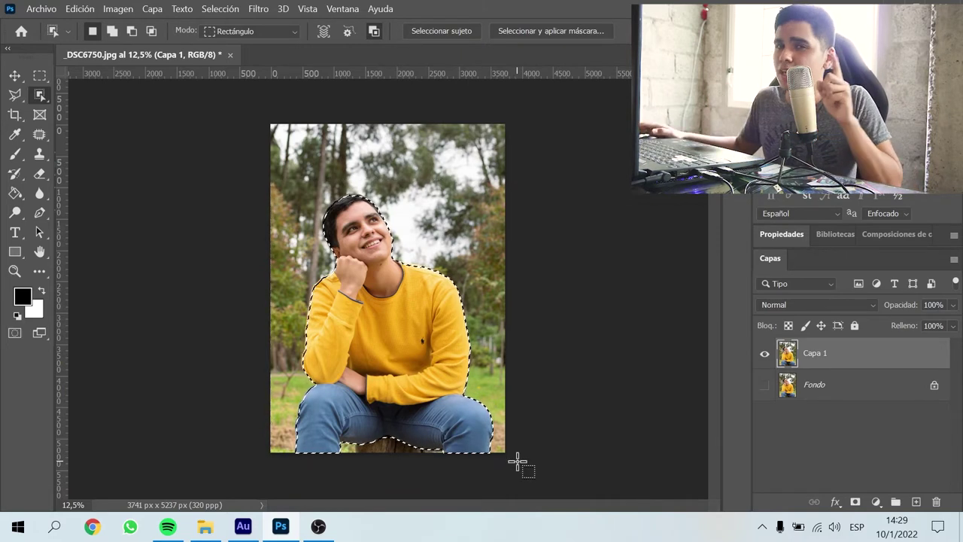
# Return to Quick Selection, zoom in, and subtract background at the chin edge
pyautogui.rightClick(40, 94)
pyautogui.click(79, 109)
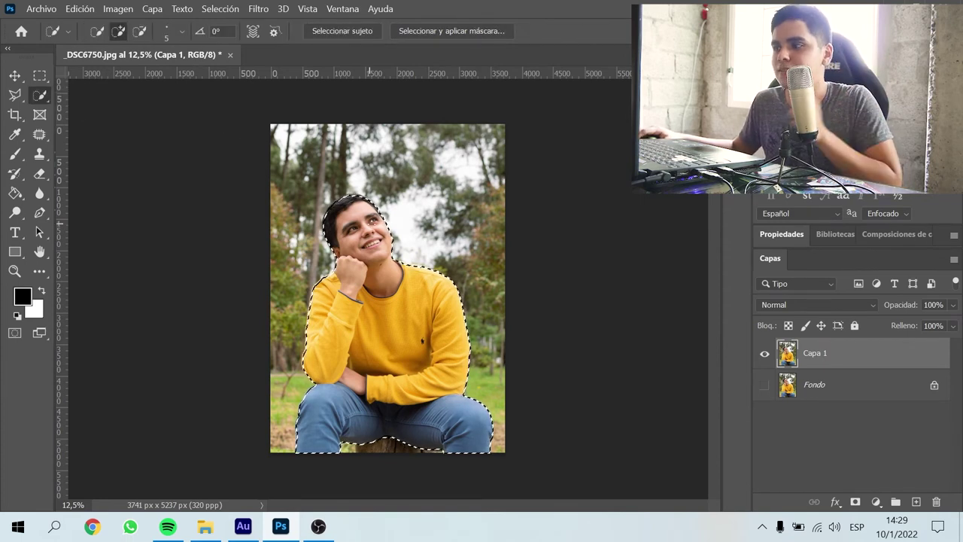
pyautogui.scroll(3, 367, 247)
pyautogui.scroll(2, 367, 247)
pyautogui.scroll(2, 366, 246)
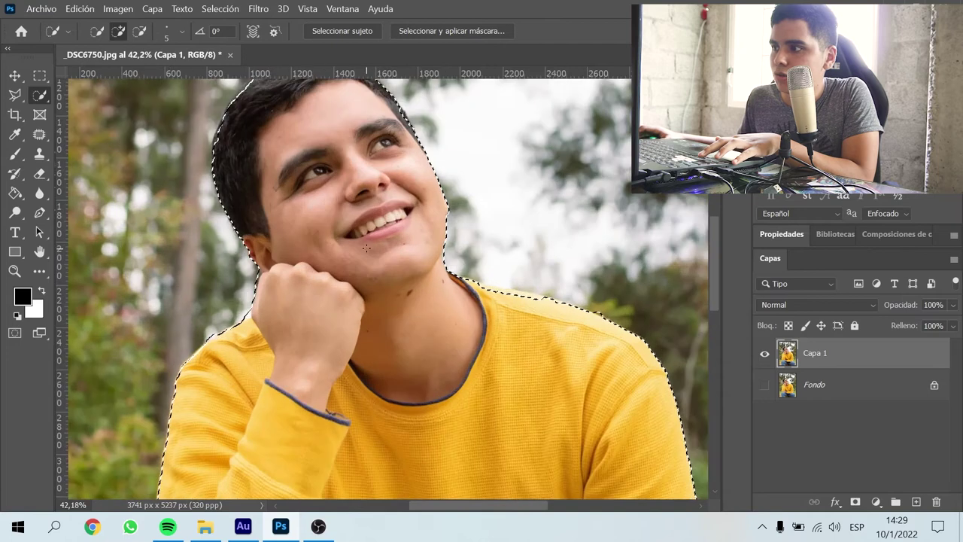
pyautogui.scroll(2, 367, 246)
pyautogui.scroll(2, 367, 246)
pyautogui.scroll(2, 366, 247)
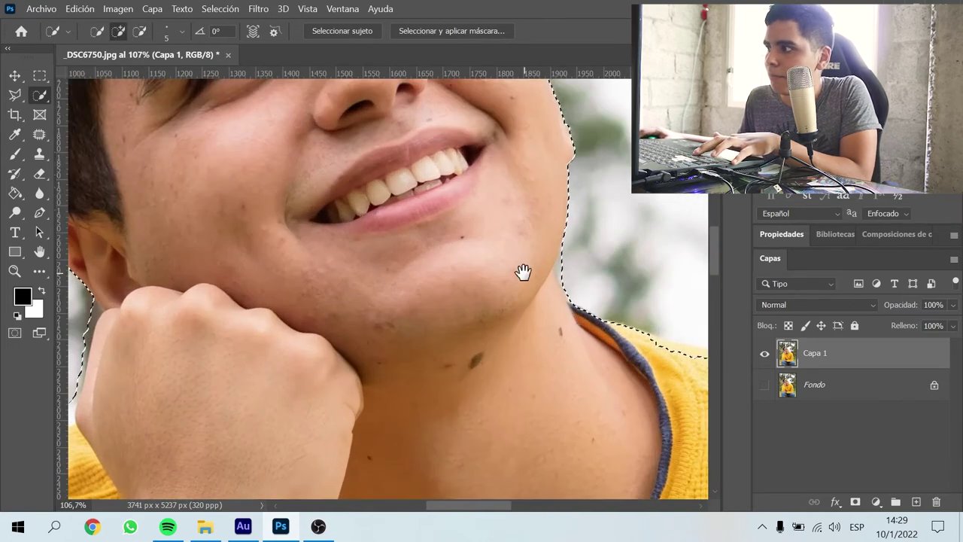
pyautogui.moveTo(523, 272); pyautogui.dragTo(348, 325)
pyautogui.scroll(2, 386, 338)
pyautogui.scroll(2, 397, 339)
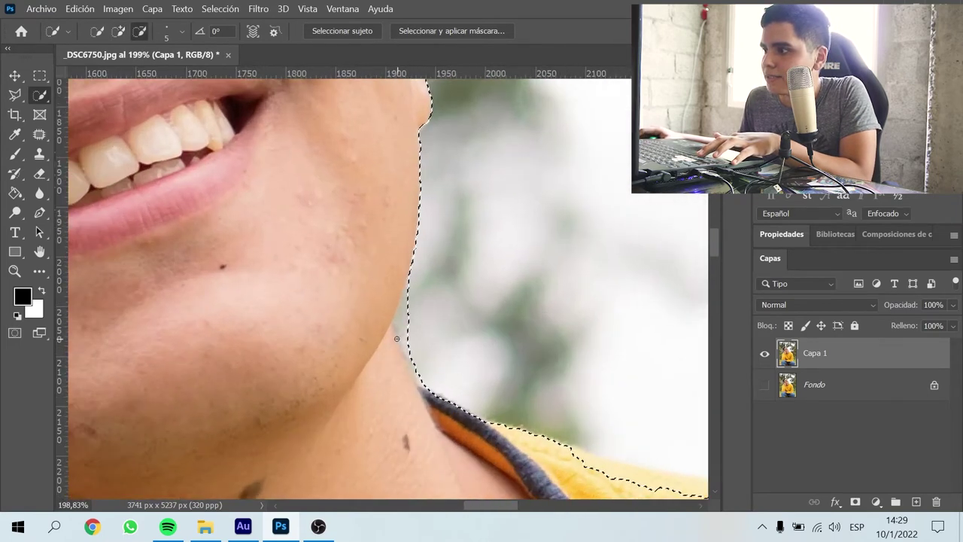
pyautogui.click(139, 31)
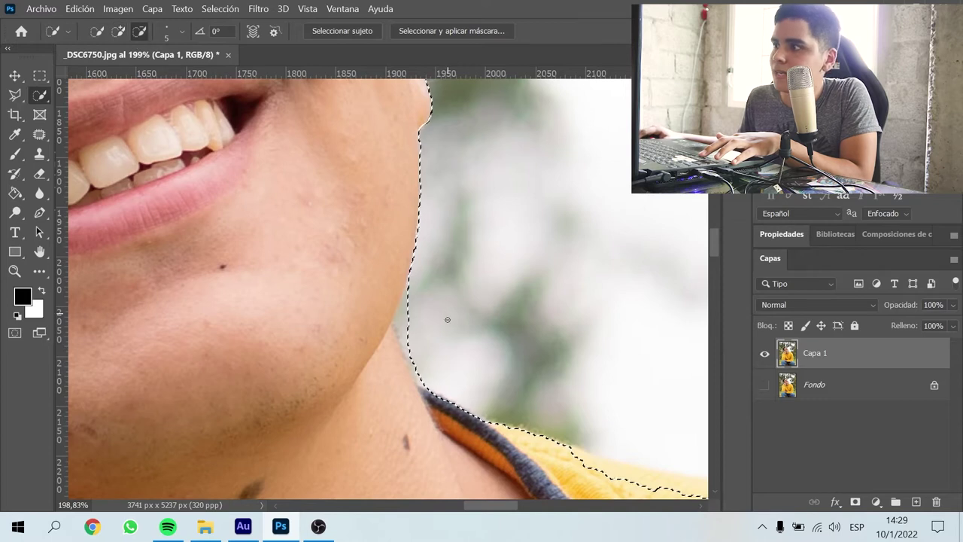
pyautogui.moveTo(409, 294)
pyautogui.mouseDown()
pyautogui.moveTo(393, 324)
pyautogui.moveTo(411, 323)
pyautogui.mouseUp()
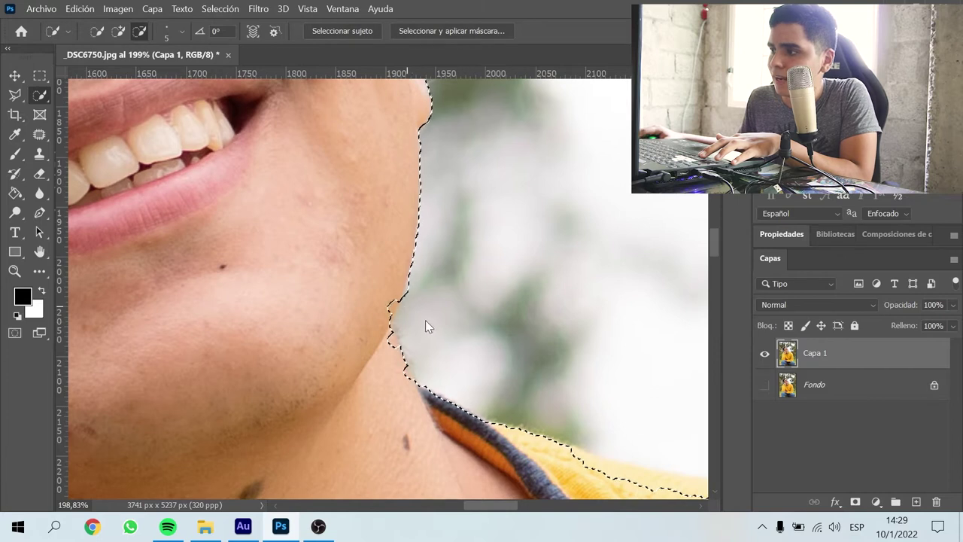
# Add the top of the hair to the selection and refine the hairline edge
pyautogui.scroll(-2, 427, 322)
pyautogui.scroll(-3, 428, 322)
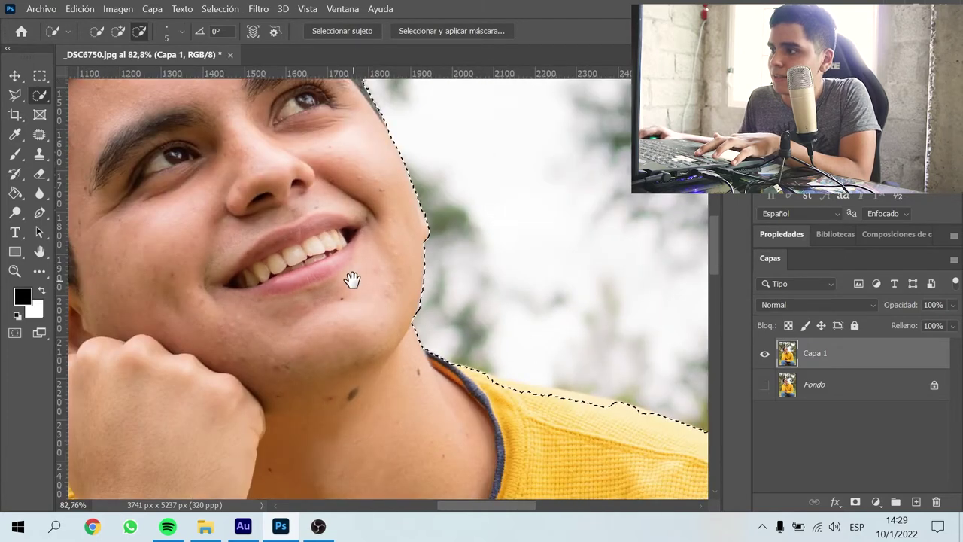
pyautogui.moveTo(352, 280); pyautogui.dragTo(525, 398)
pyautogui.scroll(2, 447, 333)
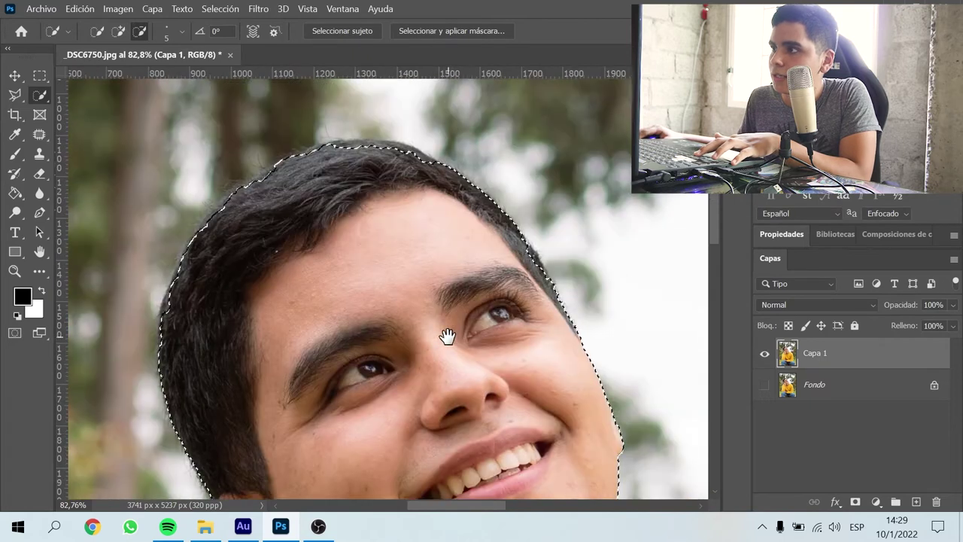
pyautogui.scroll(4, 413, 185)
pyautogui.moveTo(414, 183); pyautogui.dragTo(424, 260)
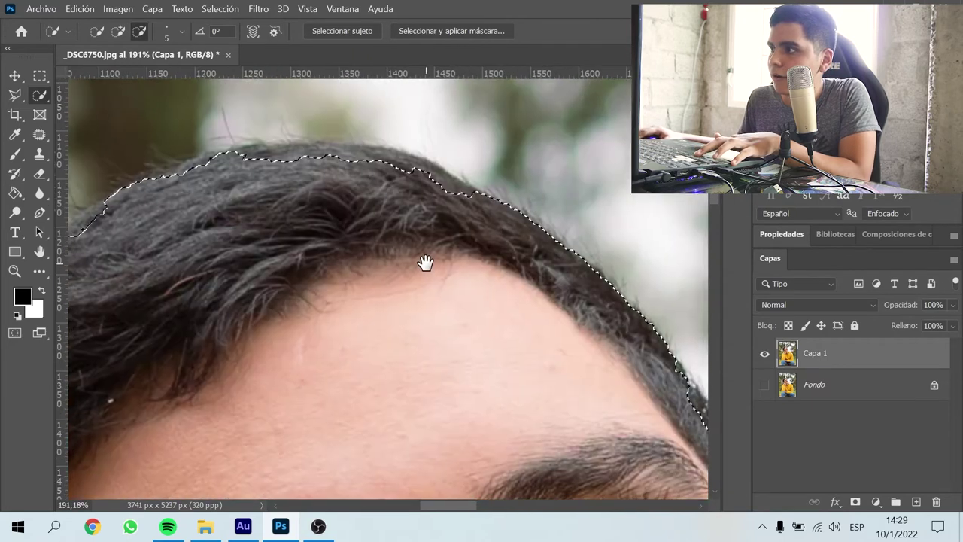
pyautogui.click(118, 33)
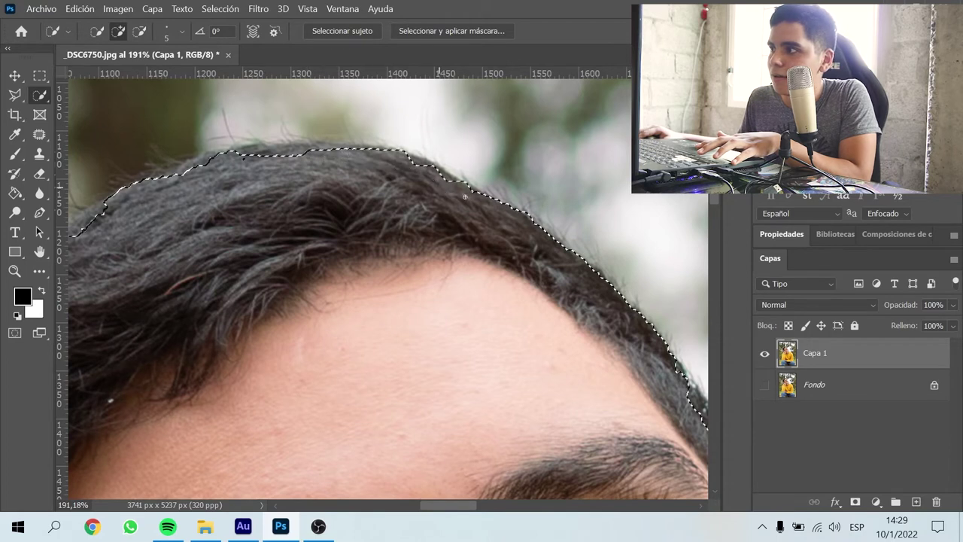
pyautogui.moveTo(438, 193); pyautogui.dragTo(387, 172)
pyautogui.moveTo(323, 155); pyautogui.dragTo(259, 156)
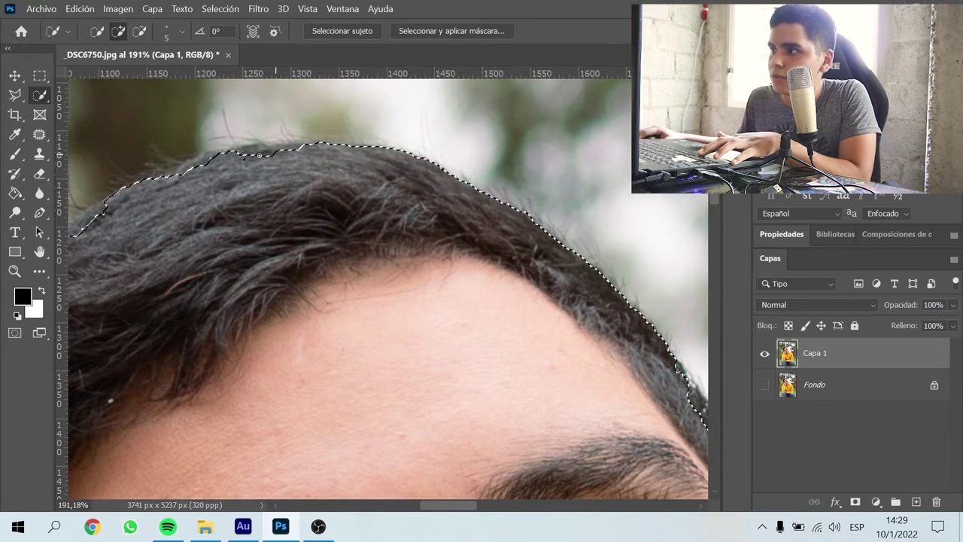
# Subtract the stray background bump above the hair from the selection
pyautogui.scroll(-3, 173, 209)
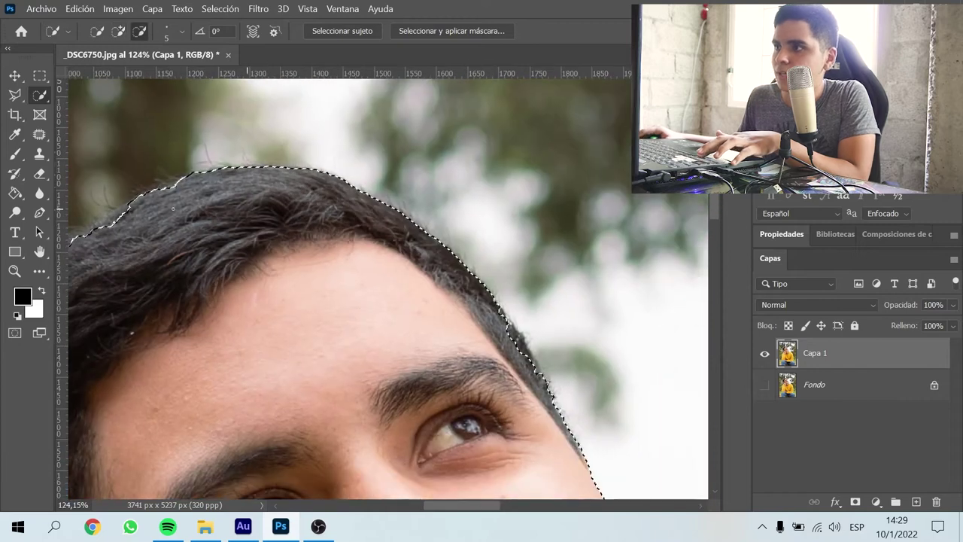
pyautogui.moveTo(172, 226); pyautogui.dragTo(324, 197)
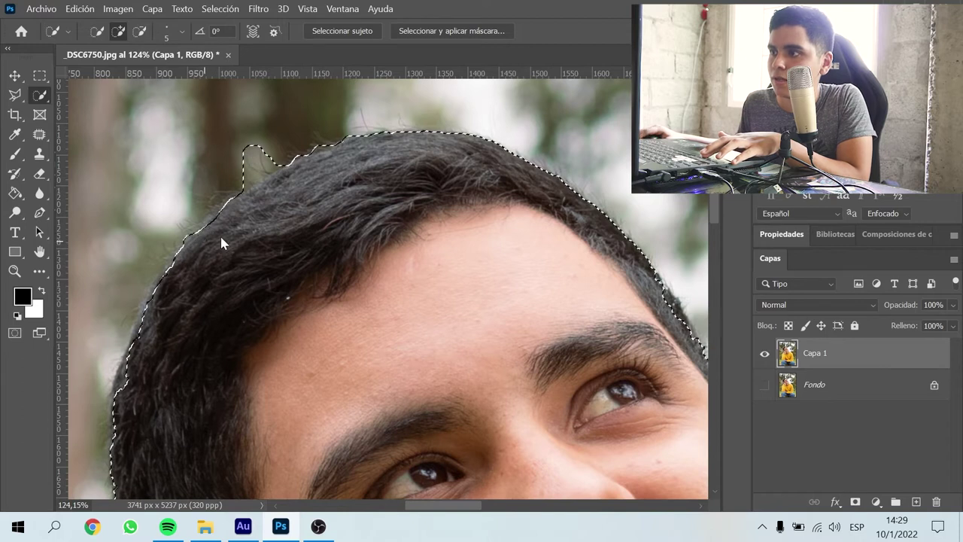
pyautogui.click(139, 31)
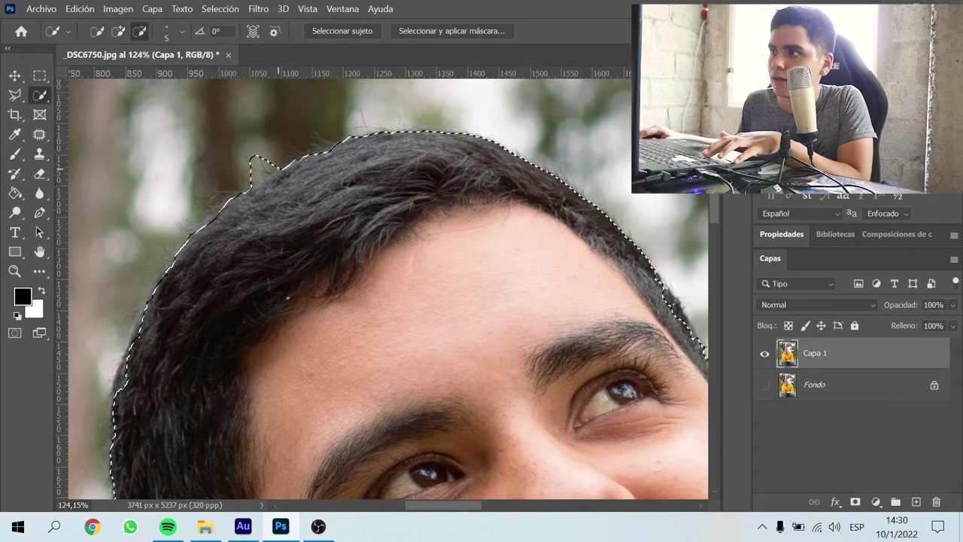
pyautogui.moveTo(263, 170); pyautogui.dragTo(255, 181)
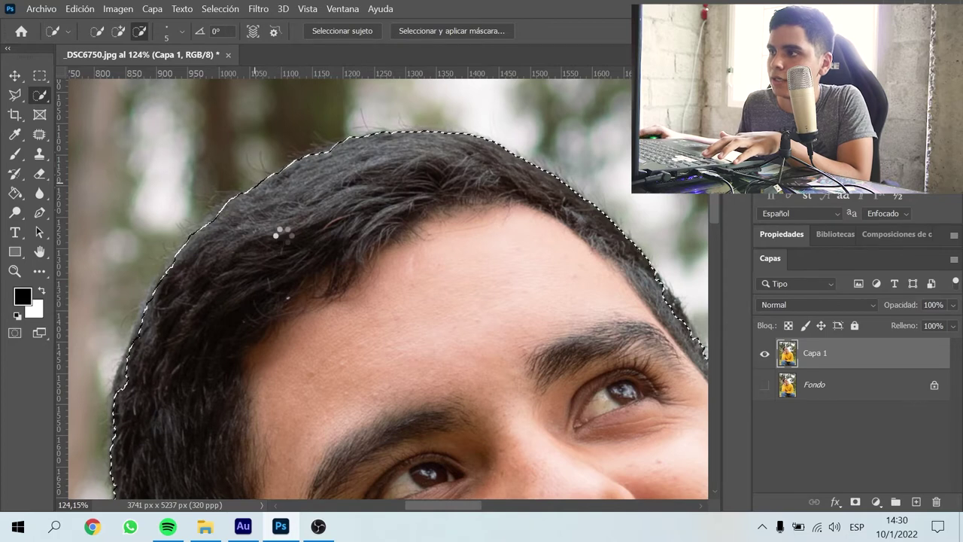
pyautogui.scroll(-1, 279, 286)
# Dismiss the Windows search panel and Start menu, then pan to the ear, fist and sweater
pyautogui.press('super+s')
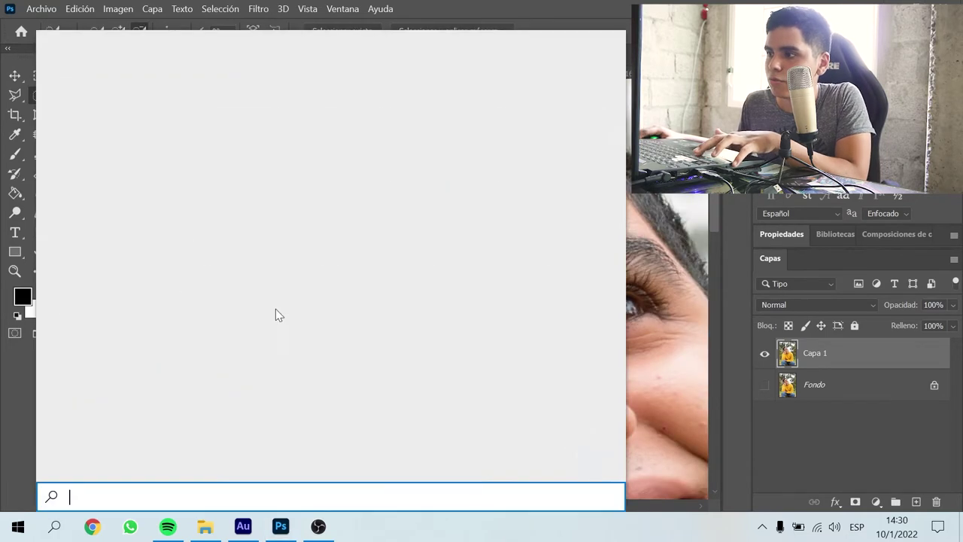
pyautogui.press('Escape')
pyautogui.press('super')
pyautogui.press('Escape')
pyautogui.moveTo(305, 317)
pyautogui.mouseDown()
pyautogui.moveTo(323, 133)
pyautogui.moveTo(340, 90)
pyautogui.mouseUp()
pyautogui.moveTo(372, 328); pyautogui.dragTo(338, 142)
pyautogui.moveTo(343, 226)
pyautogui.mouseDown()
pyautogui.moveTo(368, 146)
pyautogui.moveTo(430, 146)
pyautogui.mouseUp()
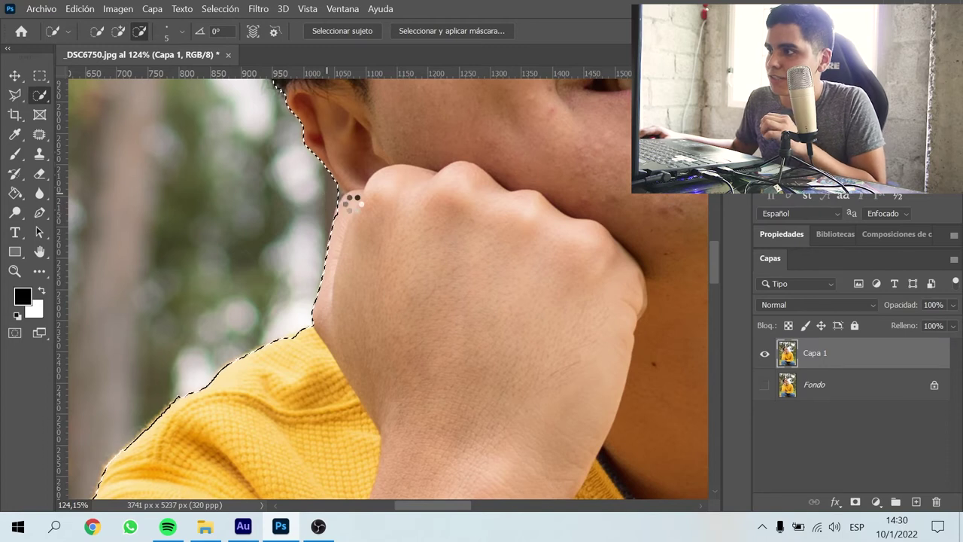
# Zoom and pan along the selection edge down to the jeans and tree stump
pyautogui.scroll(5, 338, 198)
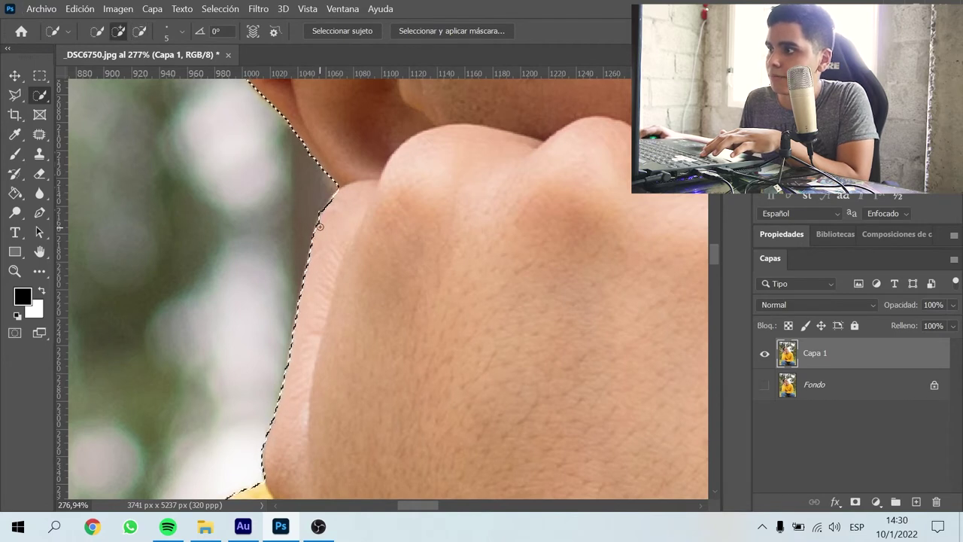
pyautogui.scroll(-5, 287, 301)
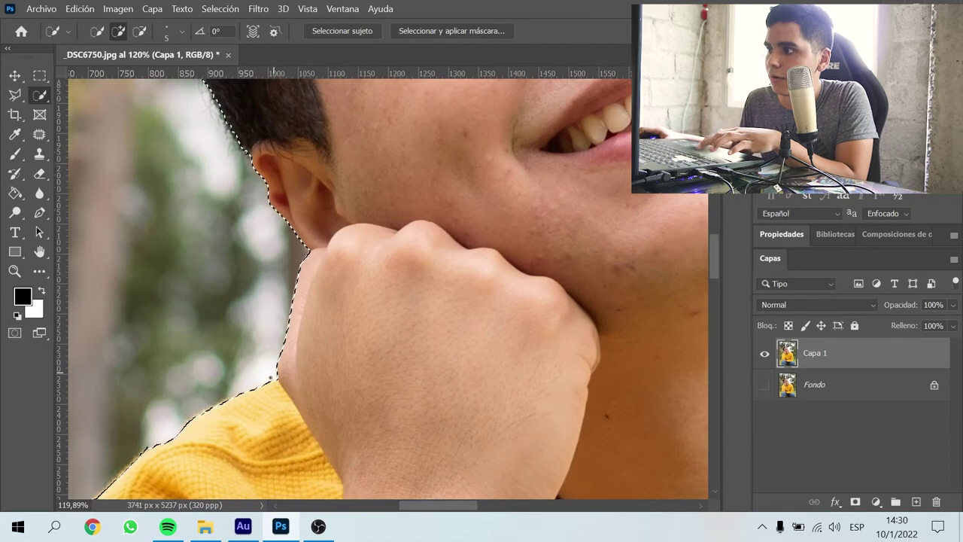
pyautogui.scroll(-3, 299, 333)
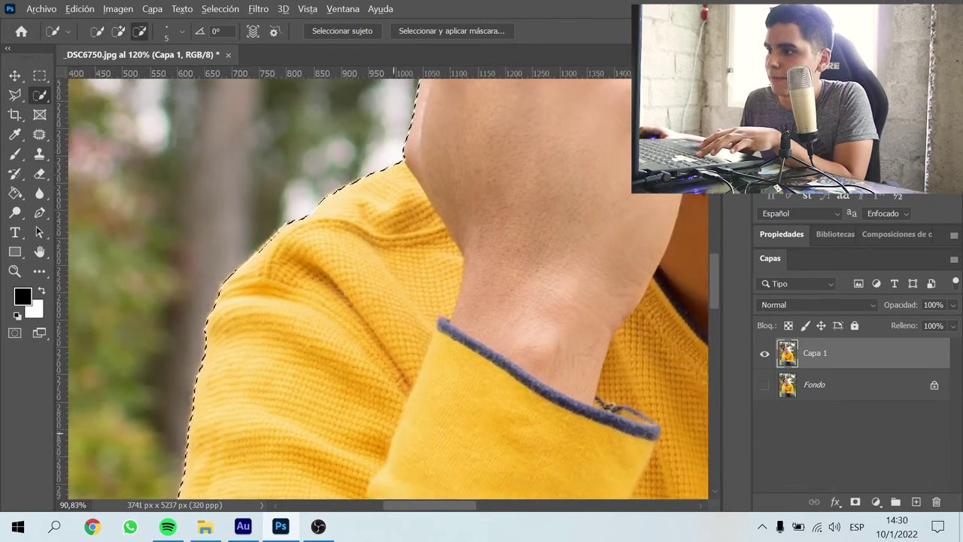
pyautogui.scroll(-5, 689, 484)
pyautogui.moveTo(381, 402); pyautogui.dragTo(366, 178)
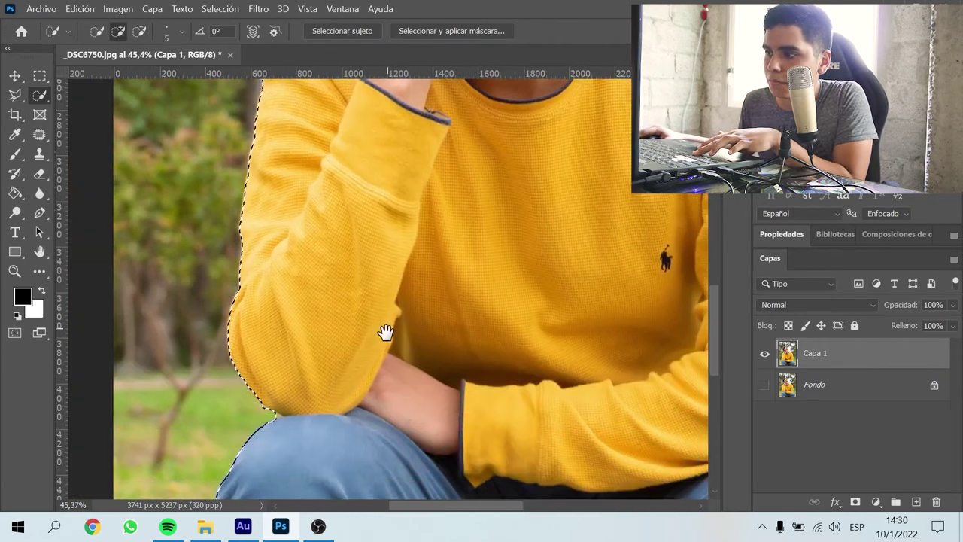
pyautogui.moveTo(387, 331); pyautogui.dragTo(311, 153)
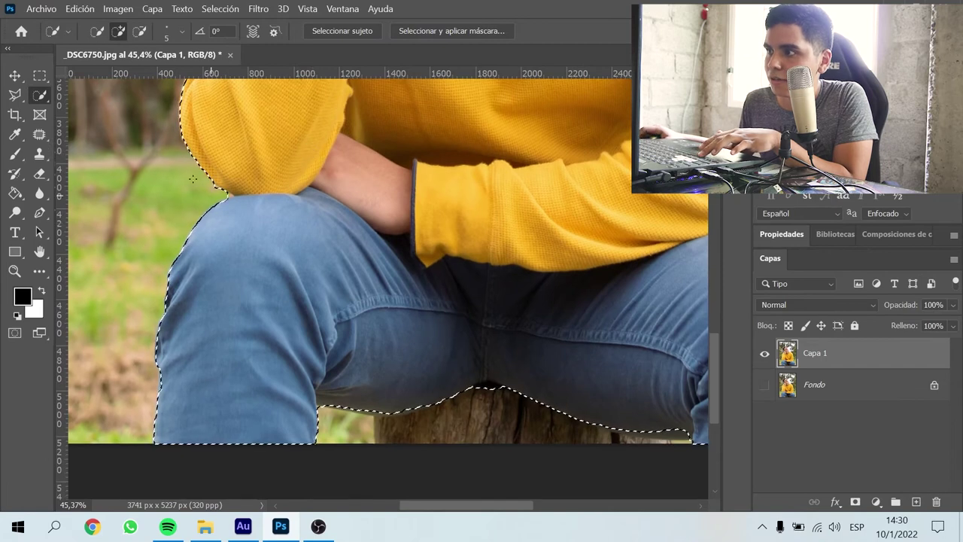
pyautogui.scroll(3, 193, 178)
pyautogui.scroll(3, 181, 166)
# Subtract the small loop at the sweater's lower edge by the knee from the selection
pyautogui.click(139, 32)
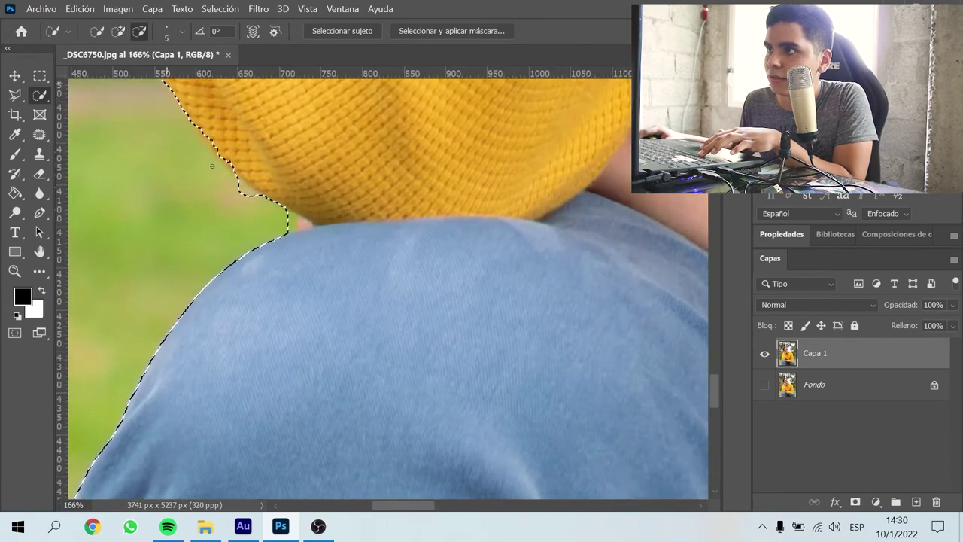
pyautogui.click(239, 188)
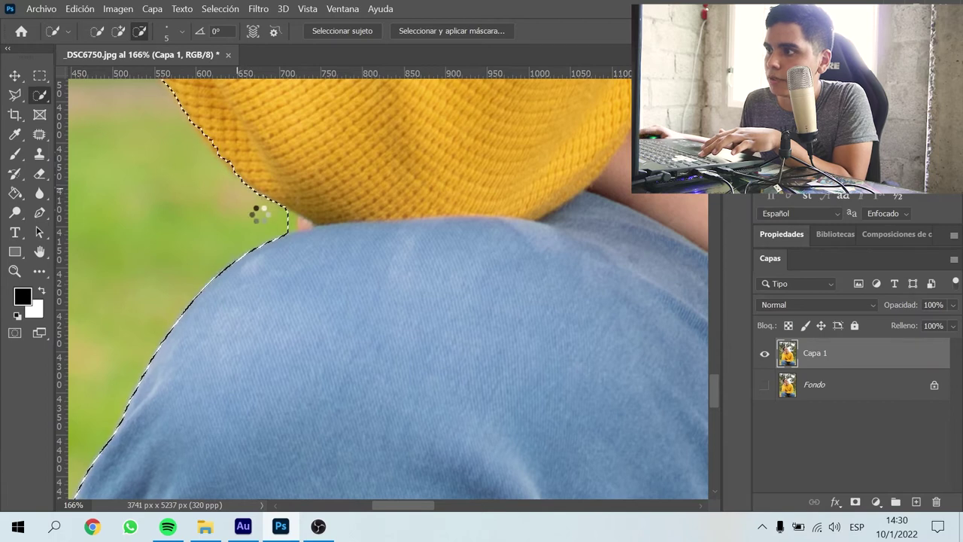
pyautogui.scroll(-5, 260, 215)
pyautogui.scroll(-5, 260, 214)
pyautogui.scroll(-4, 260, 215)
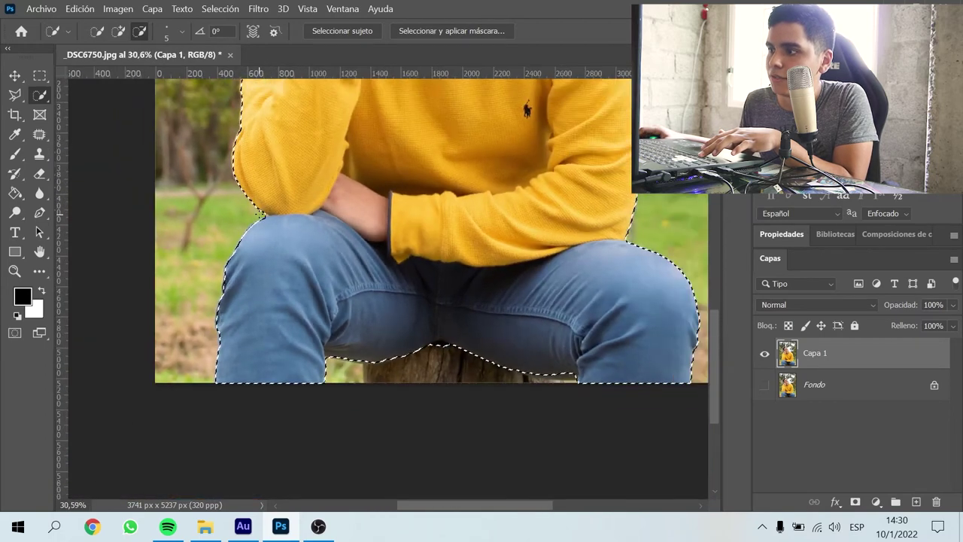
pyautogui.scroll(-4, 259, 214)
pyautogui.scroll(-3, 259, 215)
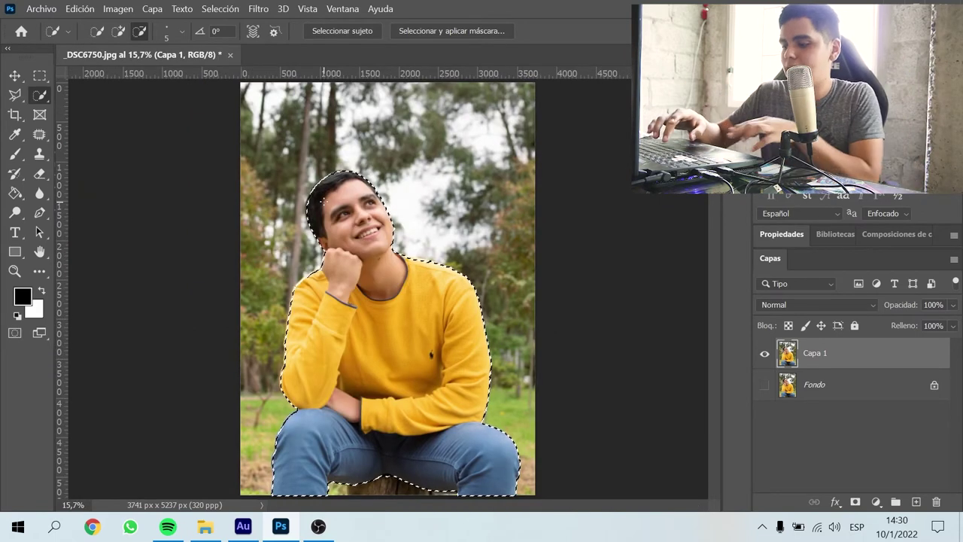
# Copy the selected man onto new layer Capa 2, select Capa 1, and open the Filtro menu
pyautogui.hotkey('ctrl', 'j')
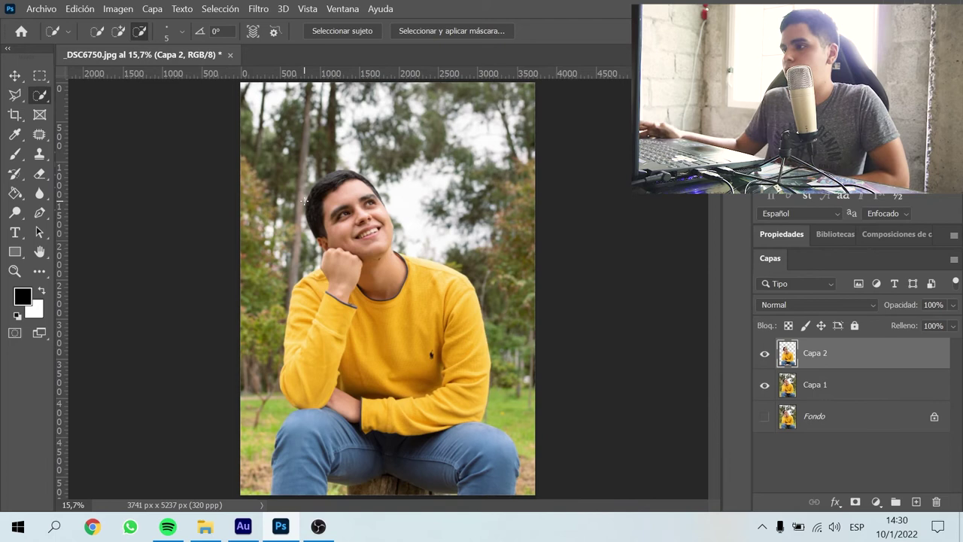
pyautogui.click(798, 397)
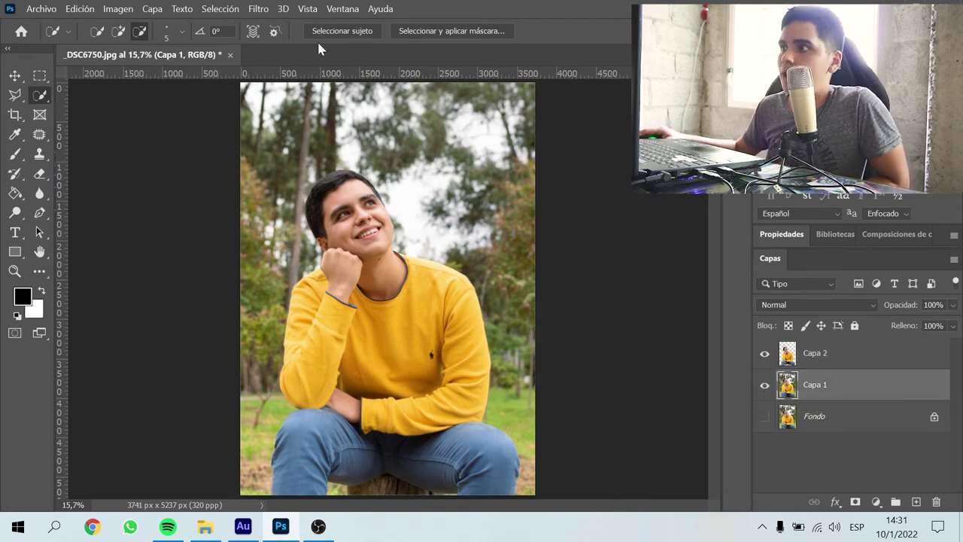
pyautogui.click(271, 9)
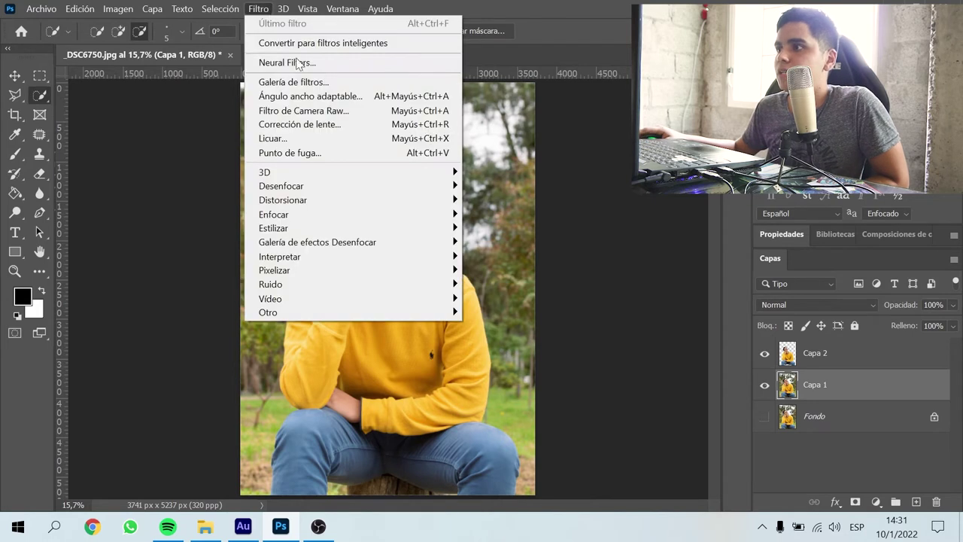
pyautogui.moveTo(281, 186)
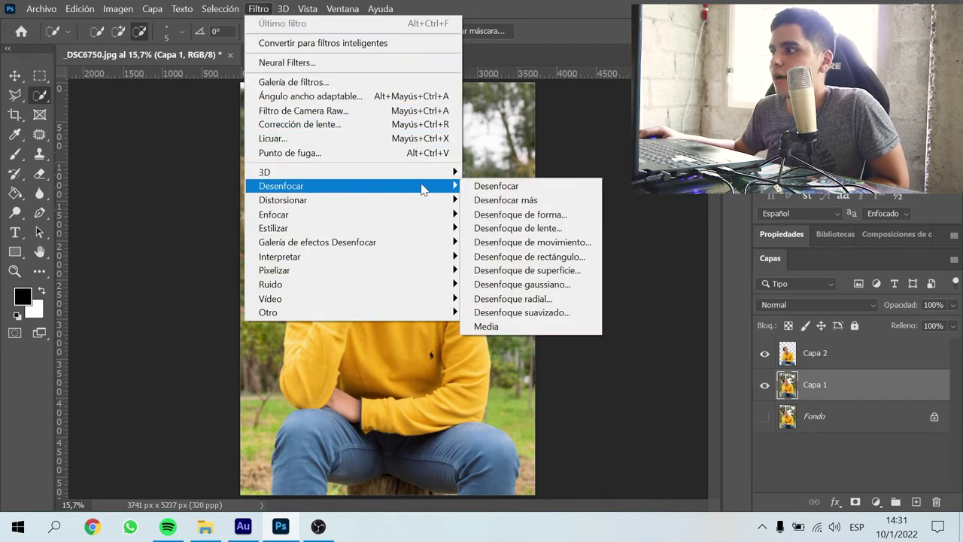
# Apply a 13,9 px Desenfoque gaussiano (Gaussian Blur) to the forest on Capa 1
pyautogui.click(557, 285)
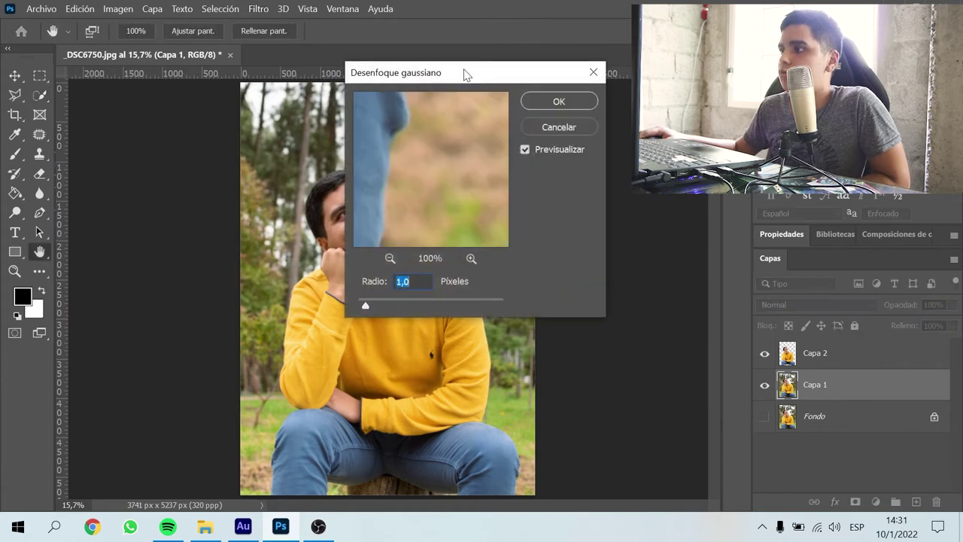
pyautogui.moveTo(465, 73); pyautogui.dragTo(570, 76)
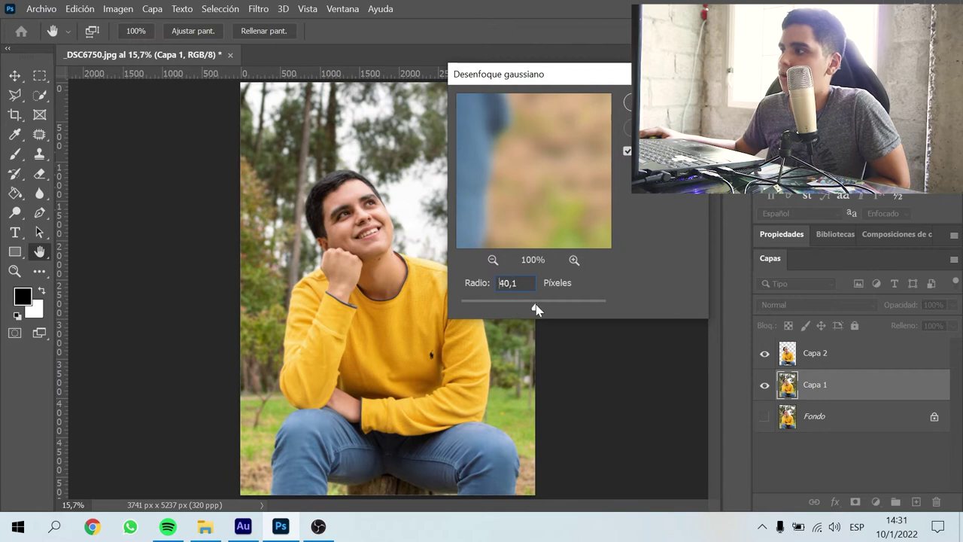
pyautogui.moveTo(535, 308); pyautogui.dragTo(509, 308)
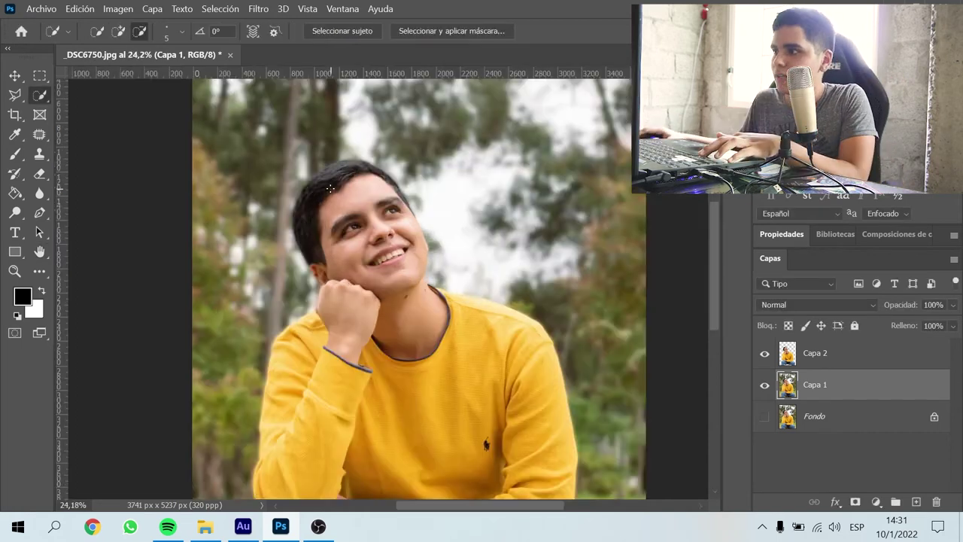
pyautogui.scroll(2, 330, 188)
# Inspect the crisp man against the blurred forest, then make Capa 2 the active layer
pyautogui.scroll(2, 330, 188)
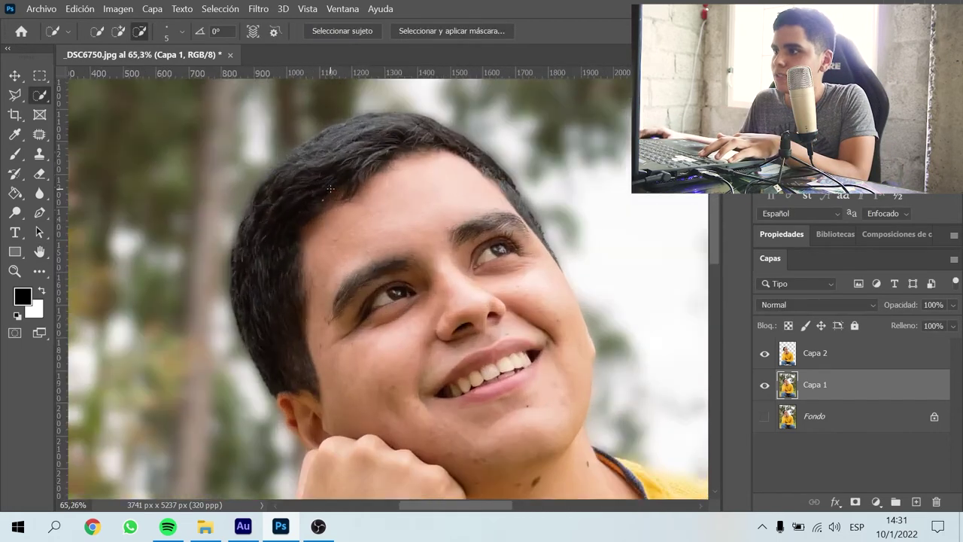
pyautogui.moveTo(423, 280); pyautogui.dragTo(275, 129)
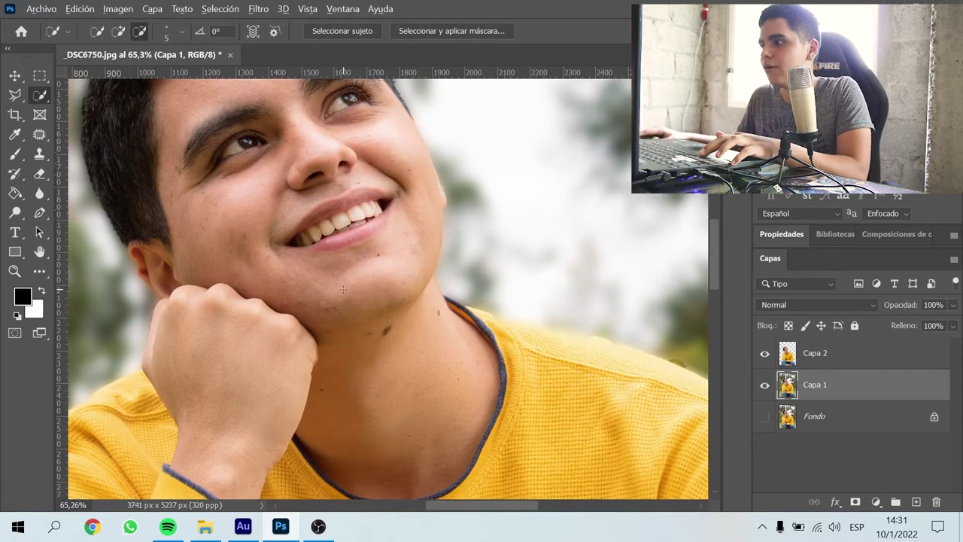
pyautogui.scroll(-3, 343, 289)
pyautogui.scroll(-2, 343, 289)
pyautogui.scroll(-2, 376, 324)
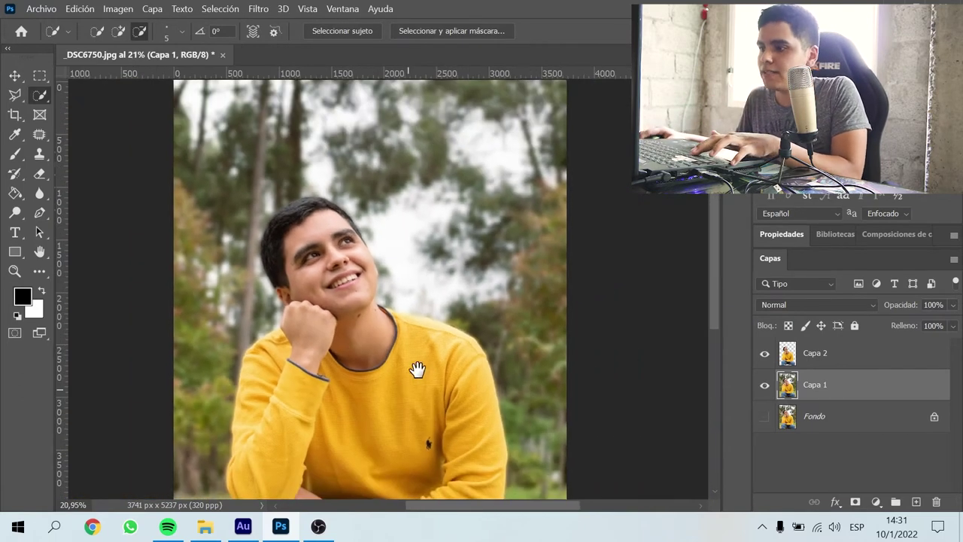
pyautogui.scroll(-3, 418, 369)
pyautogui.scroll(2, 458, 226)
pyautogui.scroll(2, 474, 241)
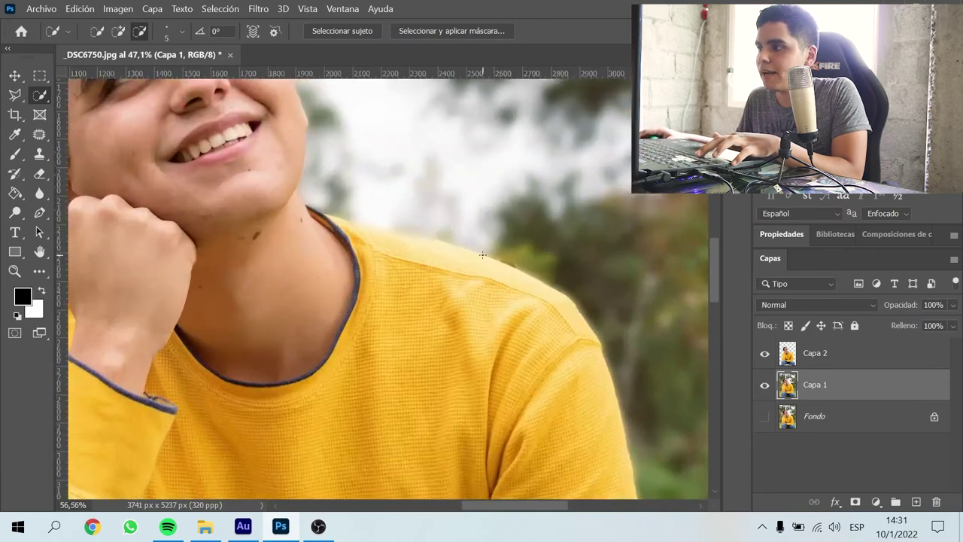
pyautogui.scroll(3, 483, 255)
pyautogui.scroll(2, 497, 264)
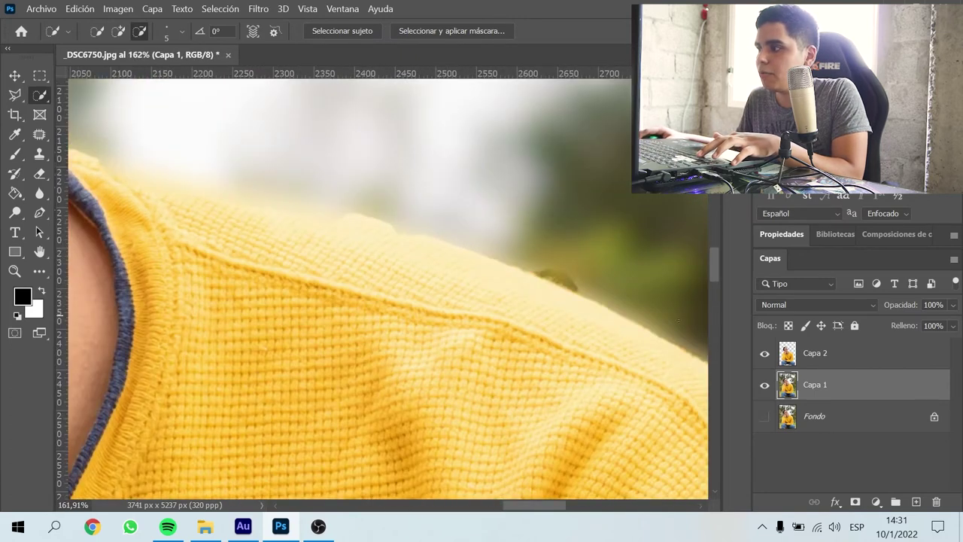
pyautogui.click(802, 352)
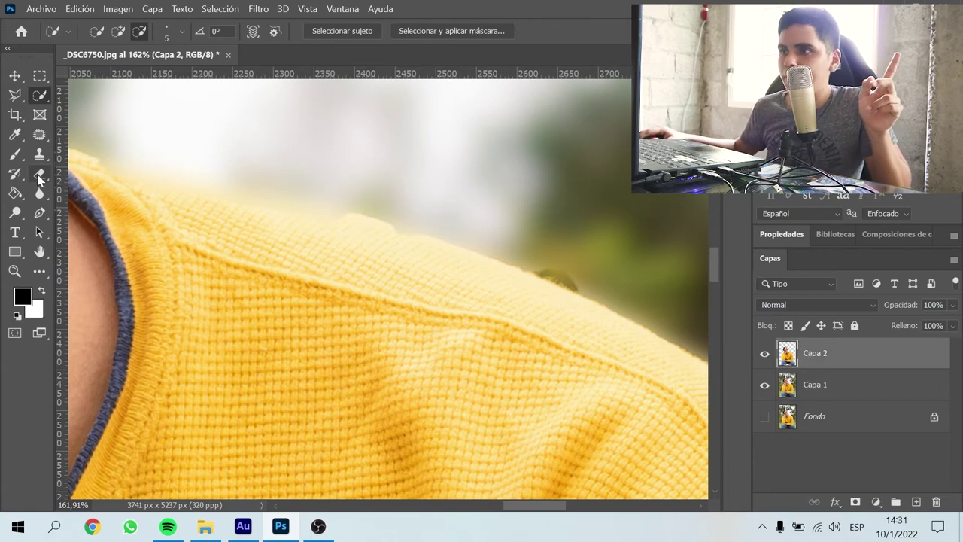
# Set the Eraser to 92 px and pan down to the background beside the jeans
pyautogui.click(36, 174)
pyautogui.moveTo(569, 220); pyautogui.dragTo(540, 231)
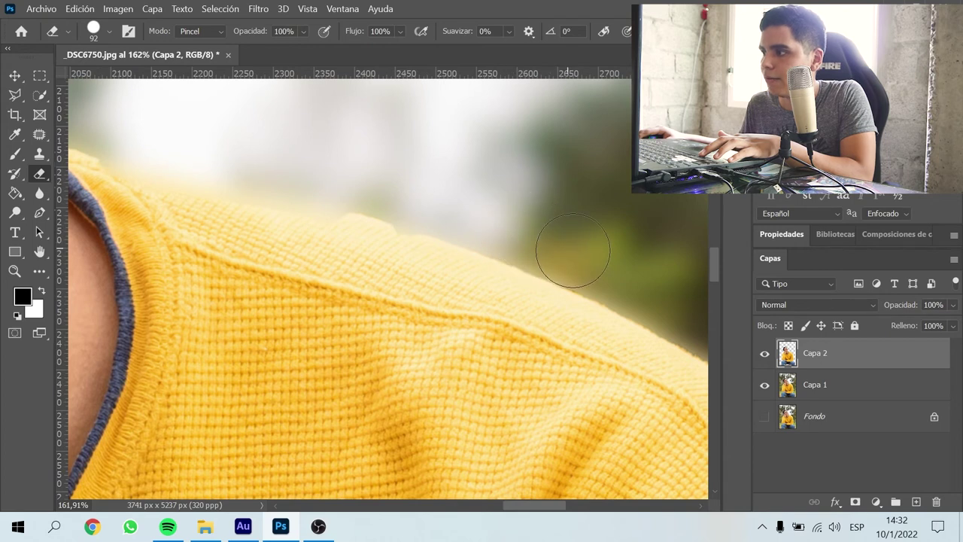
pyautogui.scroll(-3, 577, 256)
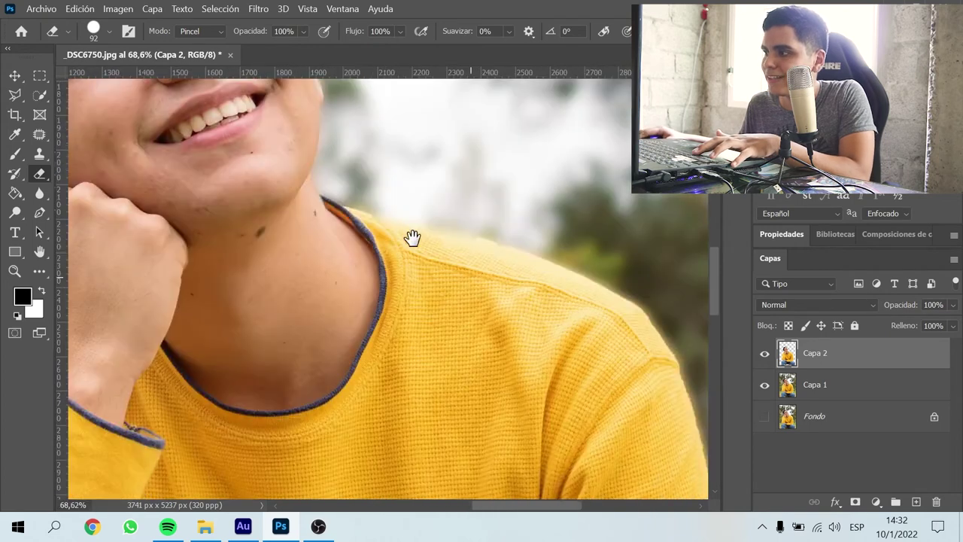
pyautogui.moveTo(413, 236); pyautogui.dragTo(321, 59)
pyautogui.moveTo(402, 327); pyautogui.dragTo(466, 172)
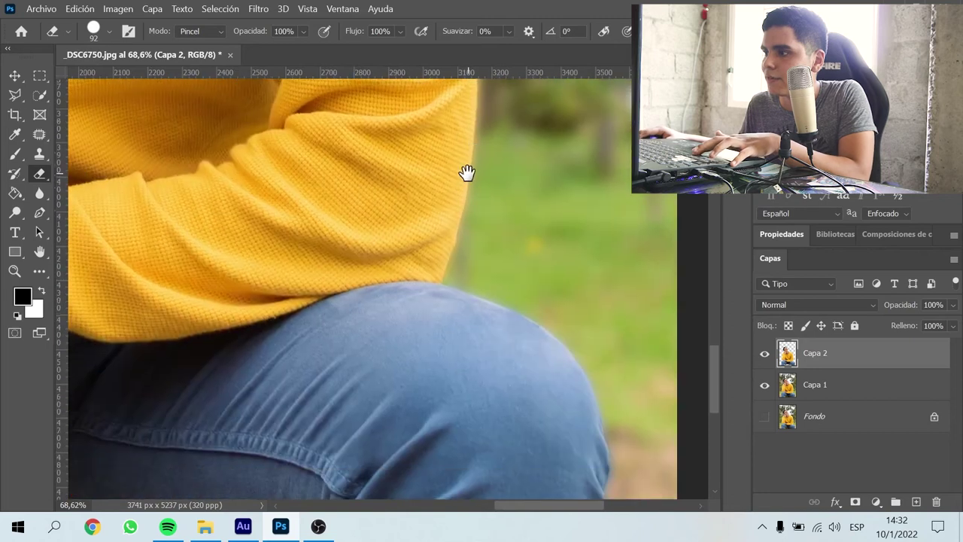
pyautogui.moveTo(449, 394); pyautogui.dragTo(575, 241)
pyautogui.moveTo(283, 263); pyautogui.dragTo(599, 266)
pyautogui.scroll(2, 371, 312)
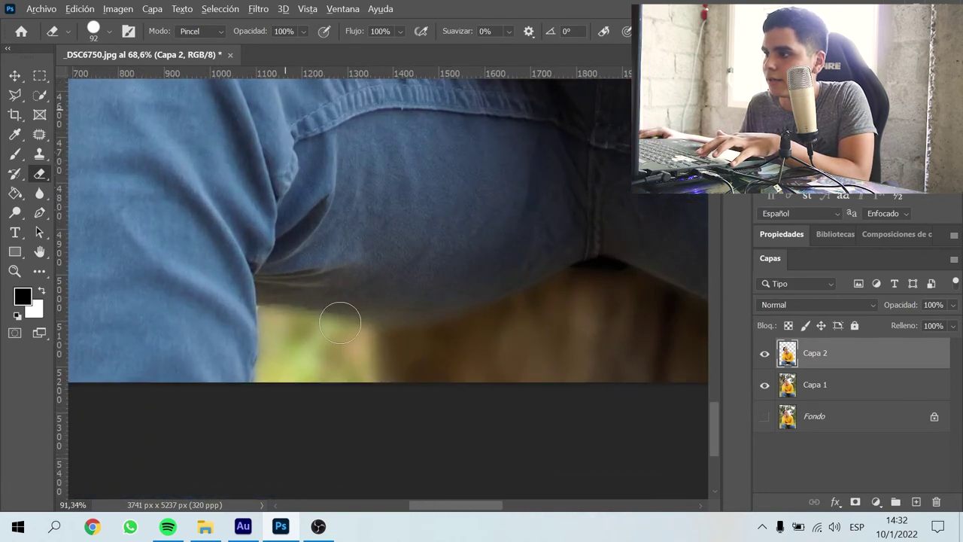
pyautogui.scroll(3, 339, 311)
pyautogui.moveTo(236, 354); pyautogui.dragTo(571, 342)
# Erase the leftover sharp fringe under the jeans with a 22 px eraser and zoom out
pyautogui.moveTo(445, 322); pyautogui.dragTo(366, 323)
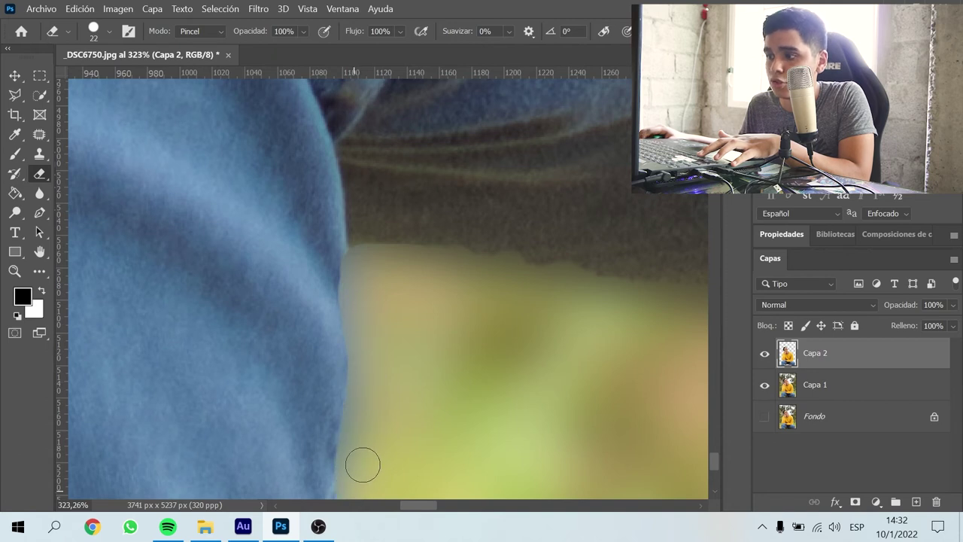
pyautogui.scroll(-1, 363, 465)
pyautogui.moveTo(362, 459); pyautogui.dragTo(366, 239)
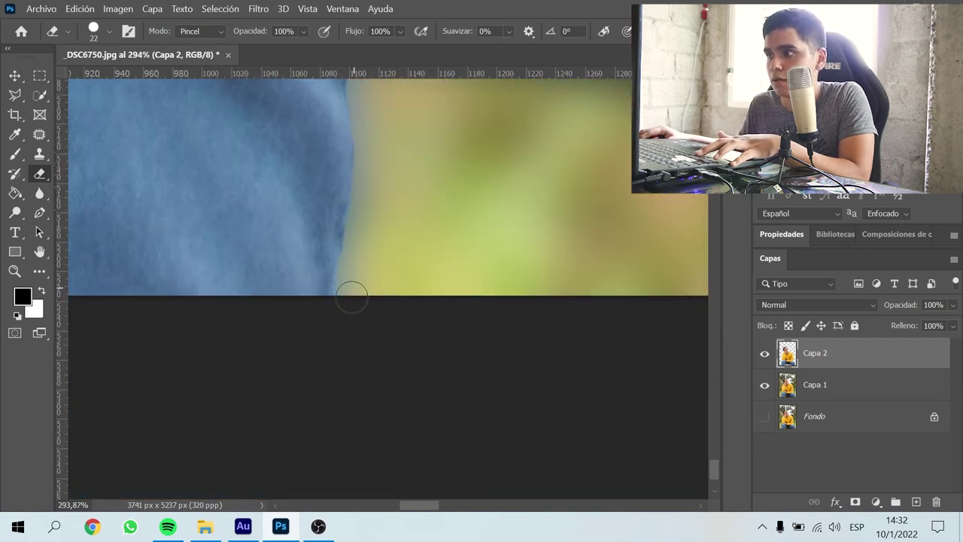
pyautogui.scroll(-10, 351, 307)
pyautogui.scroll(-8, 362, 312)
pyautogui.scroll(-7, 366, 313)
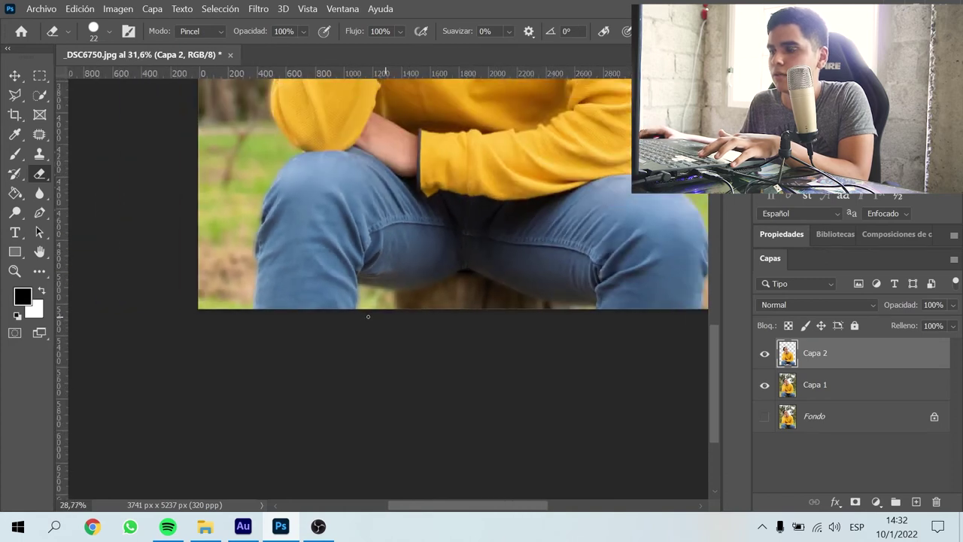
pyautogui.scroll(-6, 368, 316)
pyautogui.scroll(-2, 368, 317)
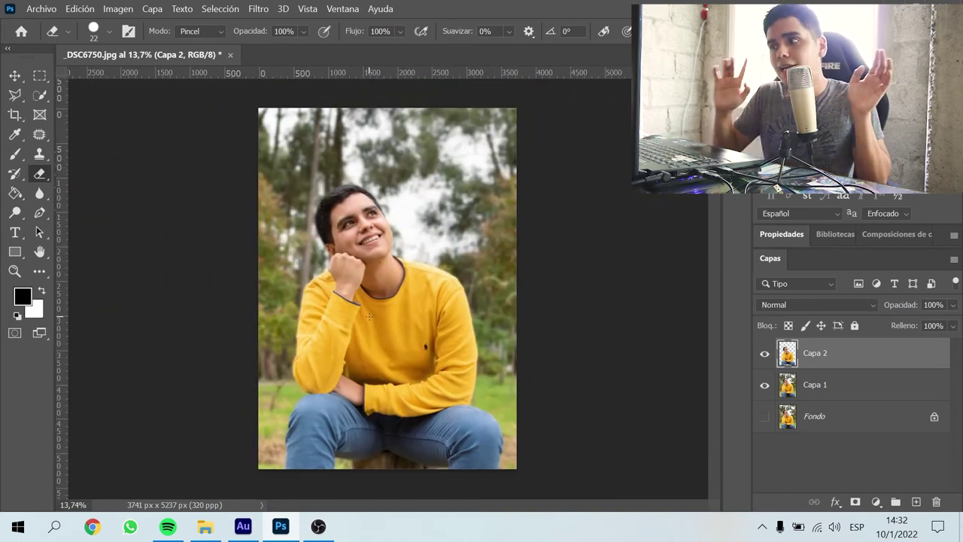
# Hide Capa 1 and Capa 2, show the original Fondo layer, and pick the Blur tool
pyautogui.keyDown('shift'); pyautogui.click(825, 384); pyautogui.keyUp('shift')
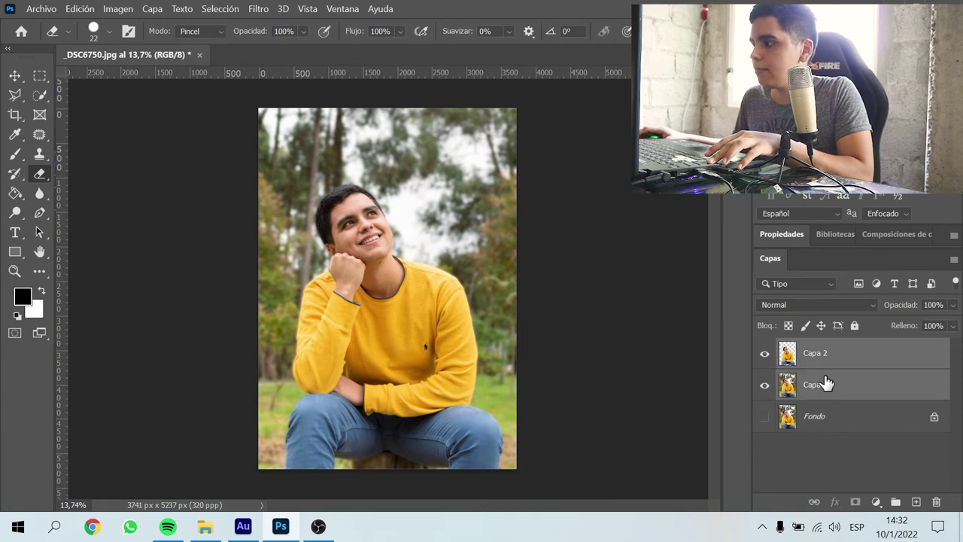
pyautogui.click(765, 354)
pyautogui.click(764, 384)
pyautogui.click(765, 417)
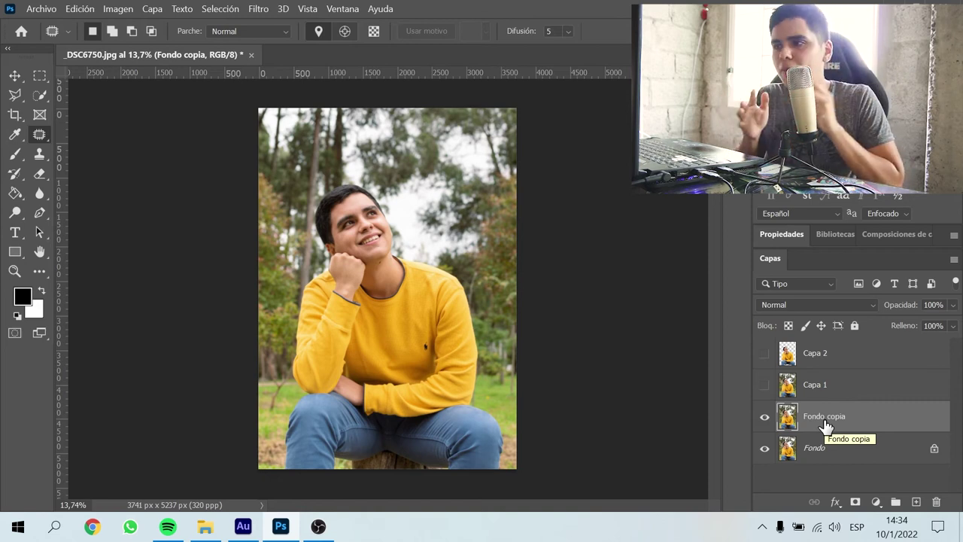
pyautogui.click(40, 195)
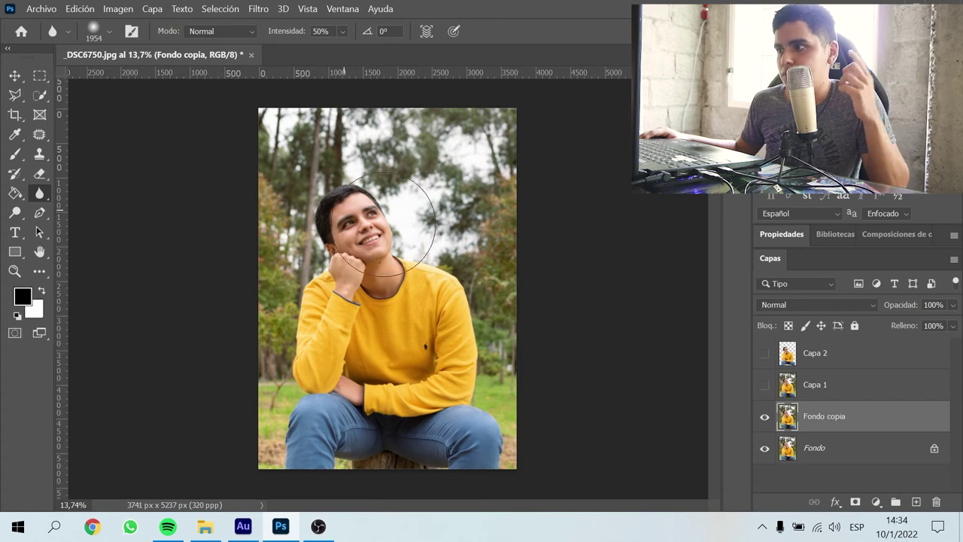
# Check the Blur brush preset, then hide Fondo and turn on the Capa 1 and Capa 2 eyes
pyautogui.click(109, 32)
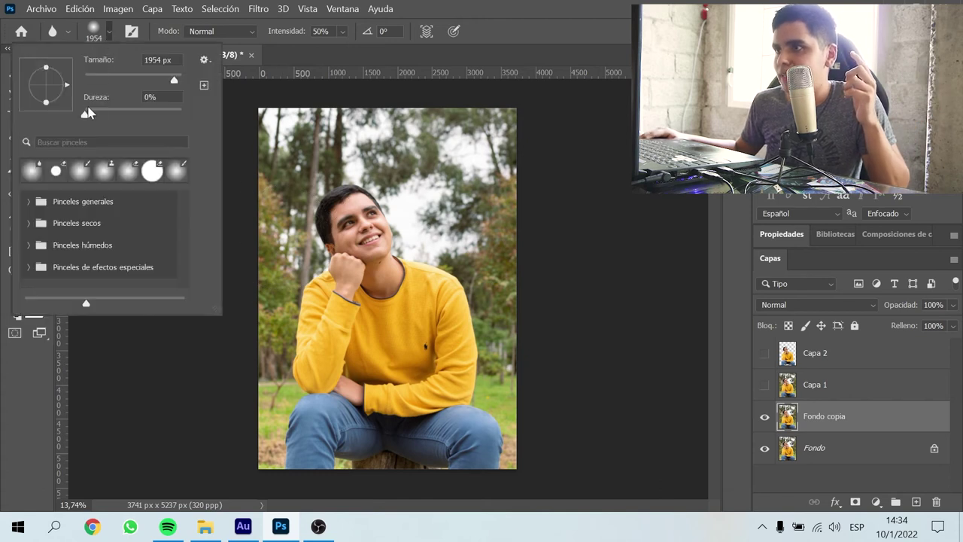
pyautogui.click(106, 36)
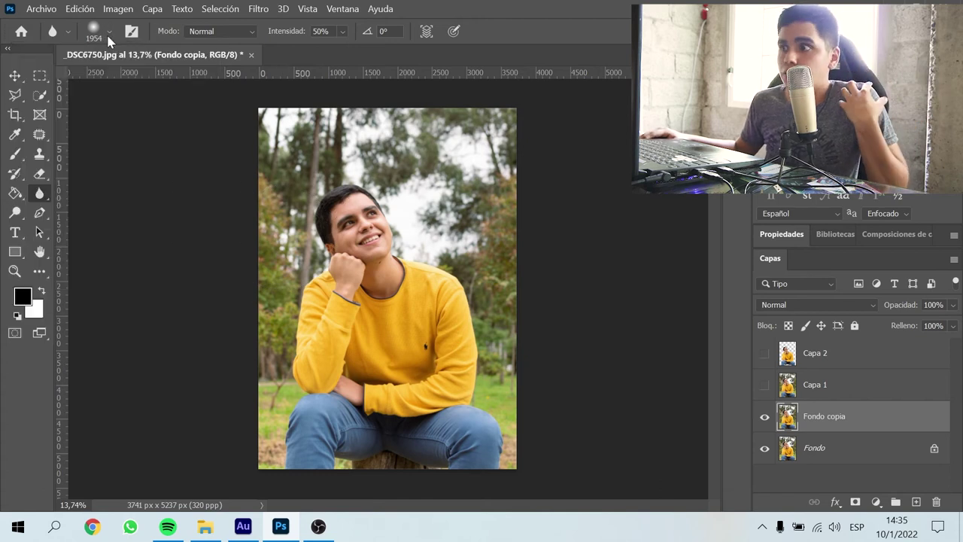
pyautogui.click(765, 448)
pyautogui.click(765, 385)
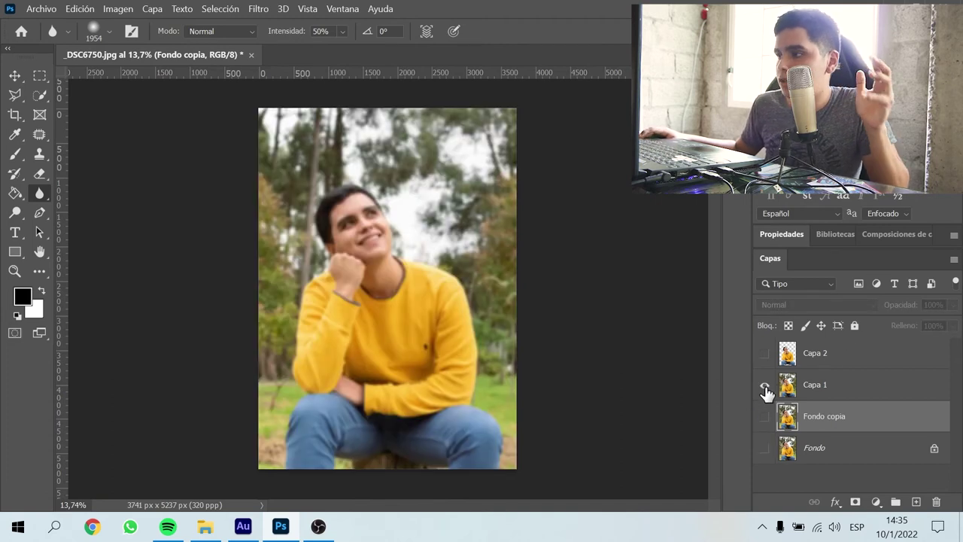
pyautogui.click(765, 354)
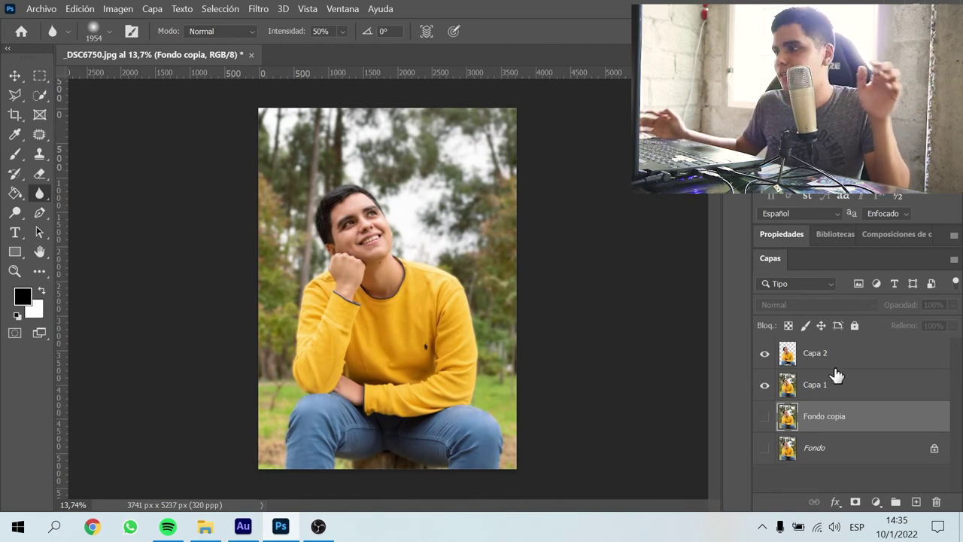
pyautogui.click(259, 8)
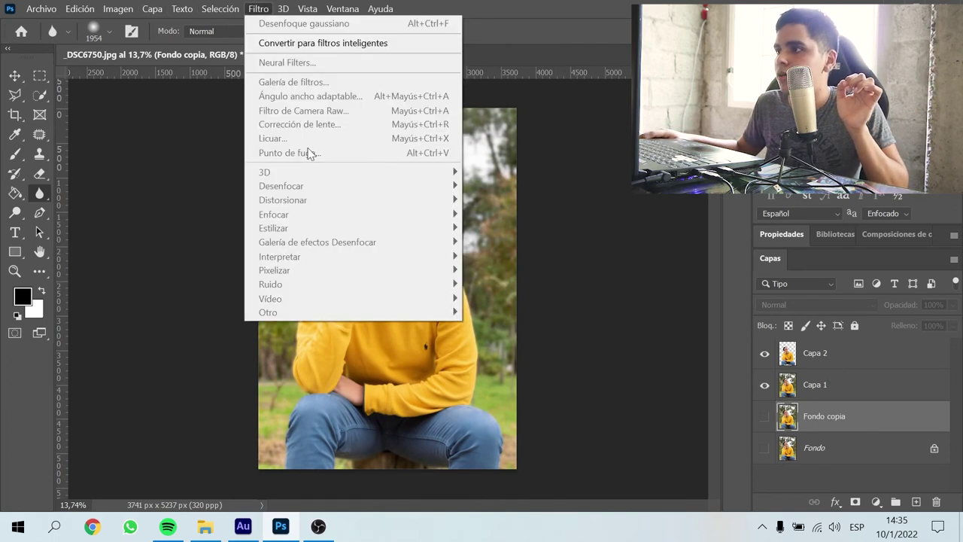
# Apply Filtro > Desenfocar > Desenfocar más to the Capa 1 layer
pyautogui.click(811, 388)
pyautogui.doubleClick(813, 386)
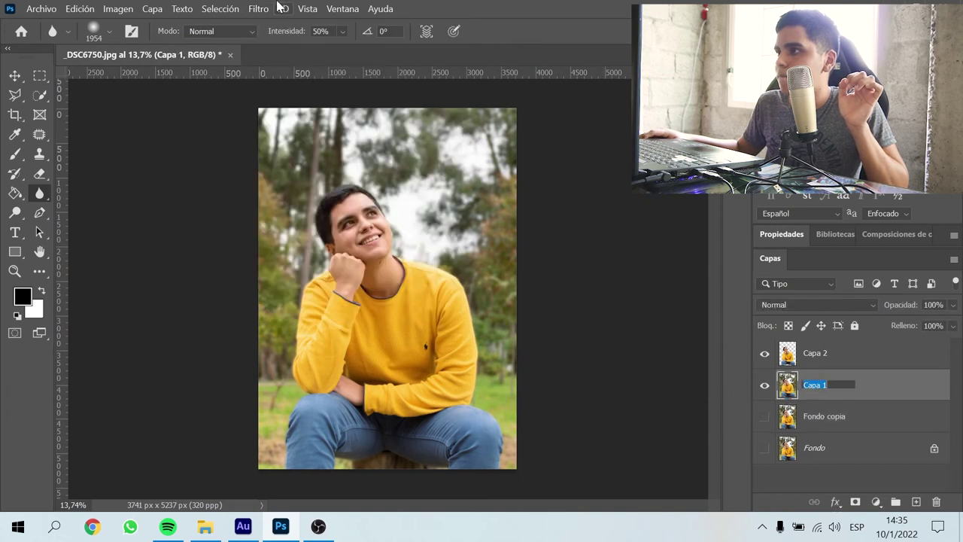
pyautogui.click(253, 7)
pyautogui.moveTo(281, 186)
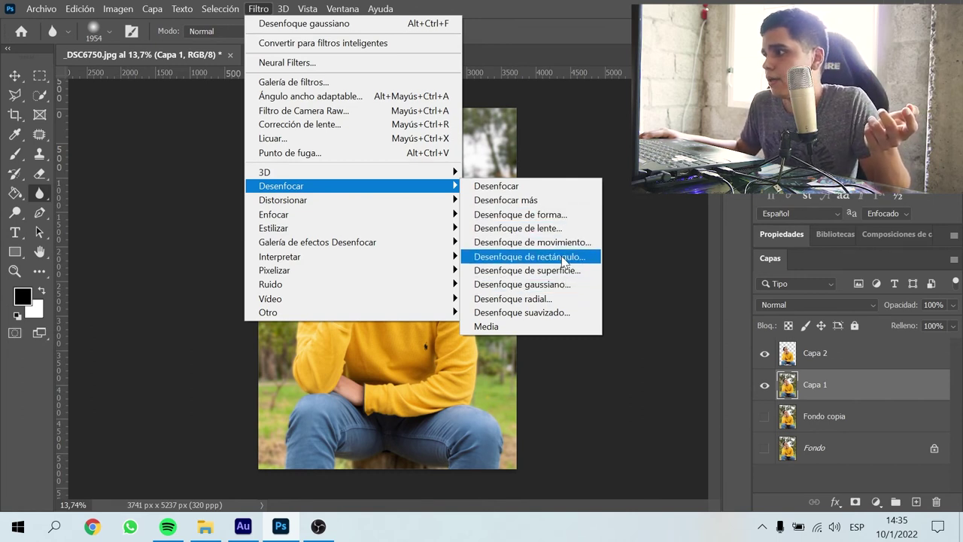
pyautogui.click(545, 200)
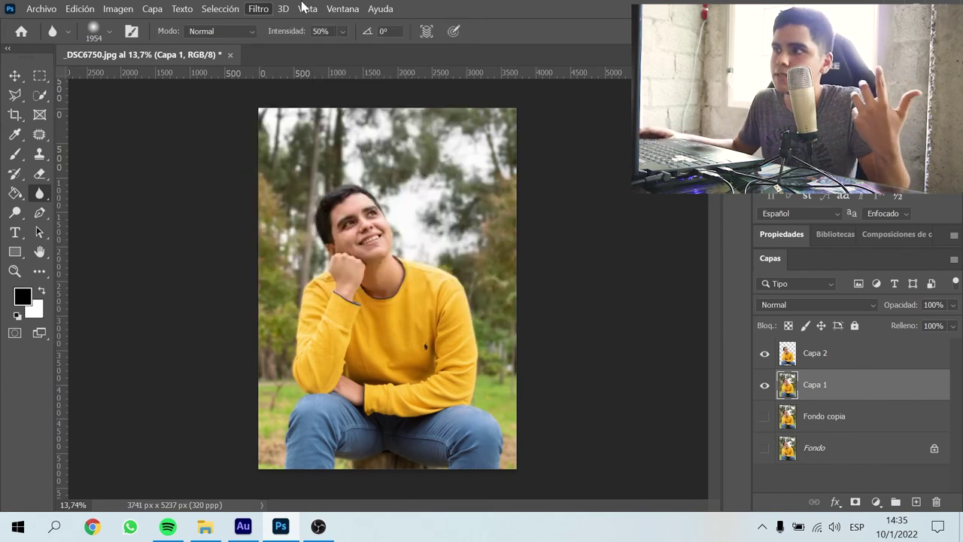